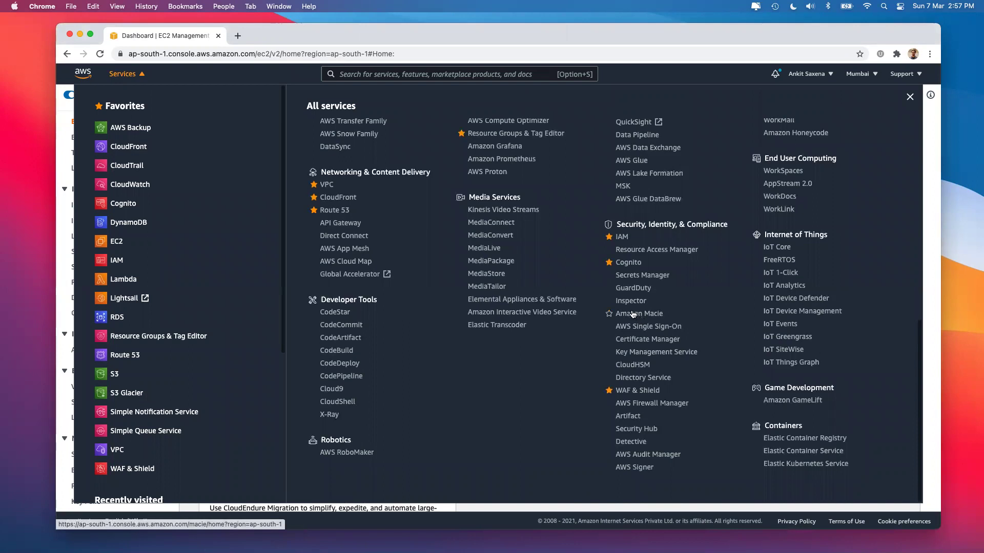
Search the AWS services for macie and open Amazon Macie.
{"action": "key", "text": "alt+s"}
{"action": "type", "text": "m"}
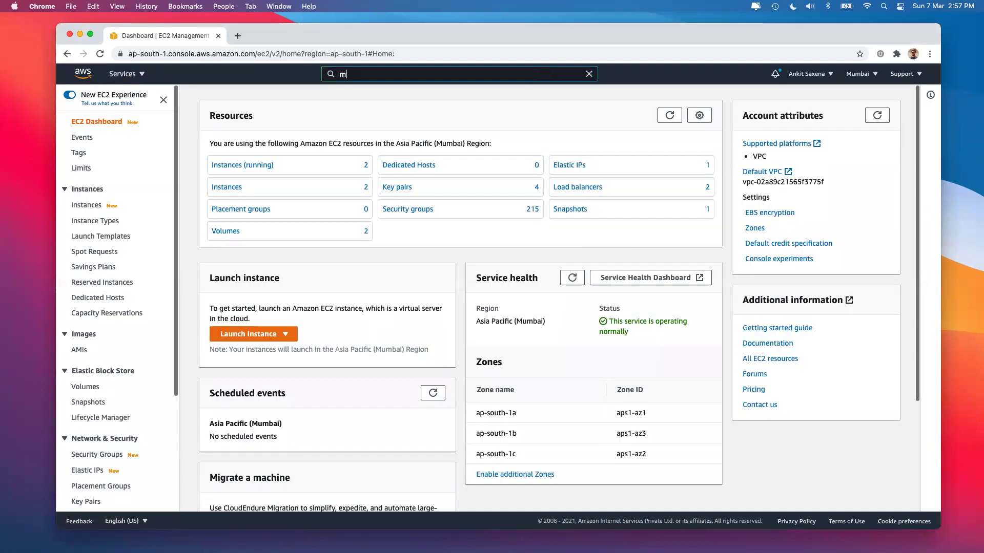
{"action": "type", "text": "acie"}
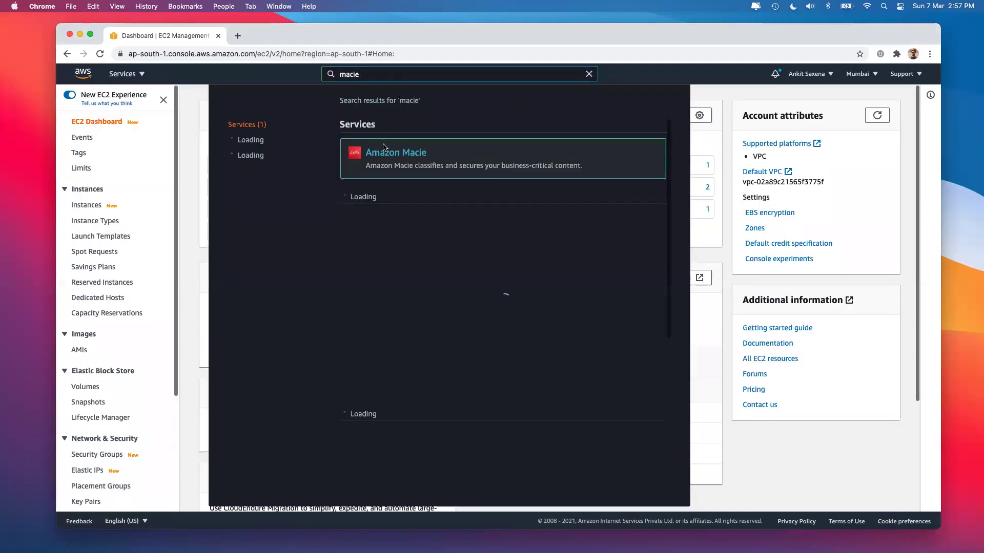
{"action": "left_click", "coordinate": [386, 153]}
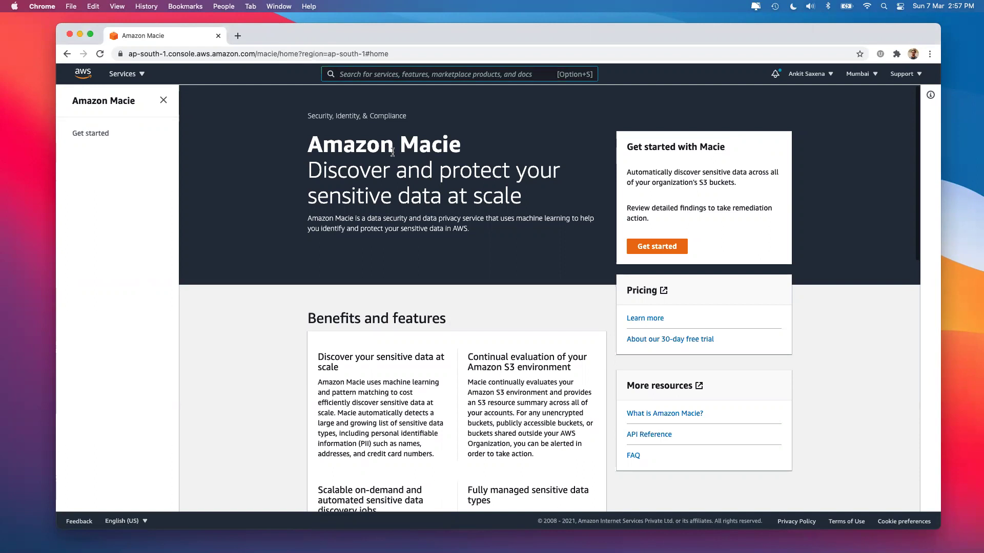
Read Macie's getting-started information about the free monthly analysis allowance and enable Macie for the account.
{"action": "left_click", "coordinate": [659, 249]}
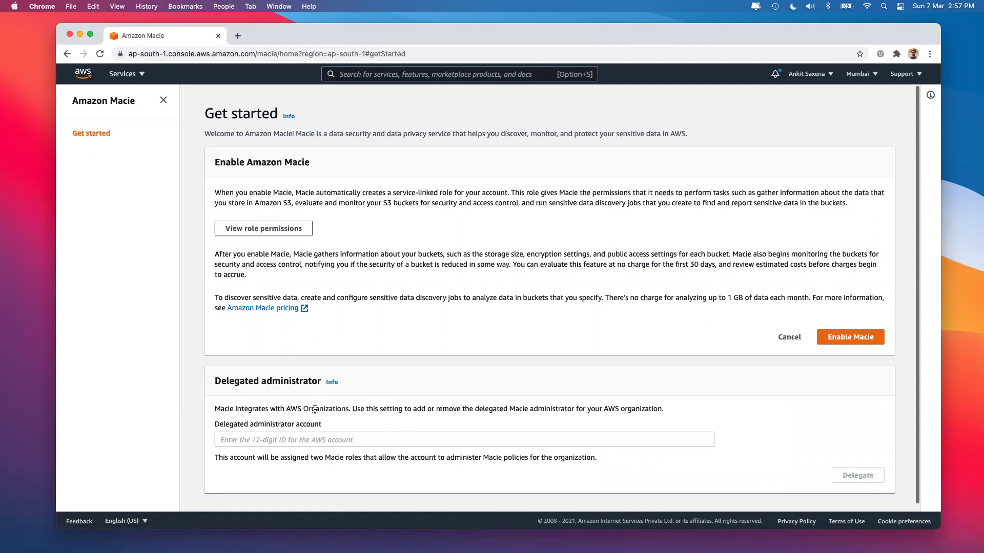
{"action": "triple_click", "coordinate": [727, 307]}
{"action": "left_click", "coordinate": [689, 295]}
{"action": "left_click_drag", "start_coordinate": [711, 294], "coordinate": [790, 298]}
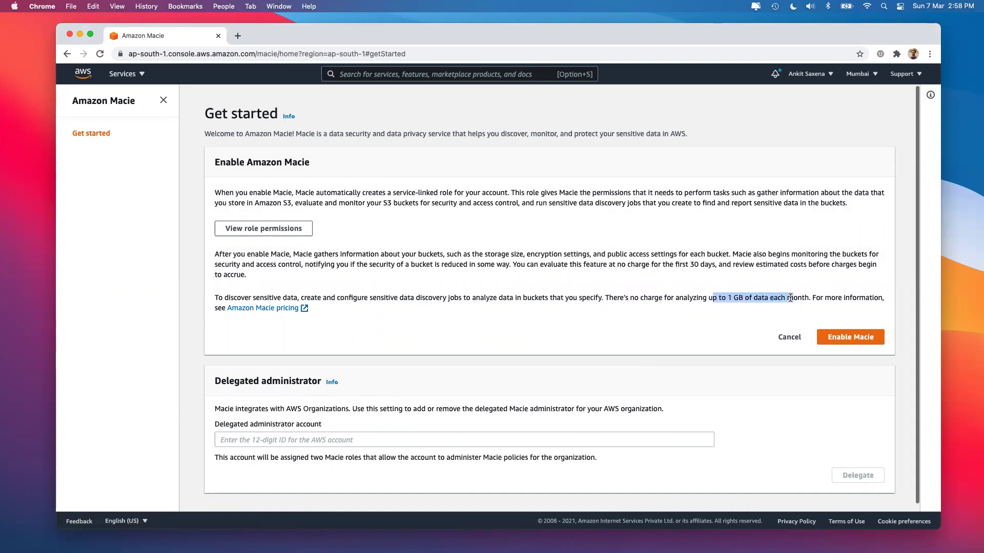
{"action": "left_click", "coordinate": [790, 297]}
{"action": "left_click", "coordinate": [850, 337]}
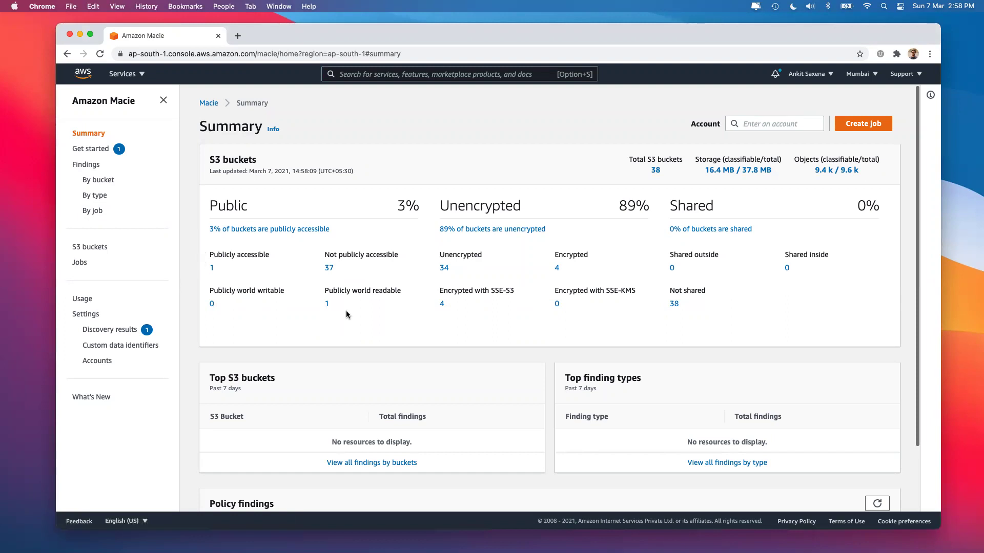
Examine the public access settings of the publicly world readable bucket and filter the list by Block public access through ACLs: False.
{"action": "left_click", "coordinate": [326, 304]}
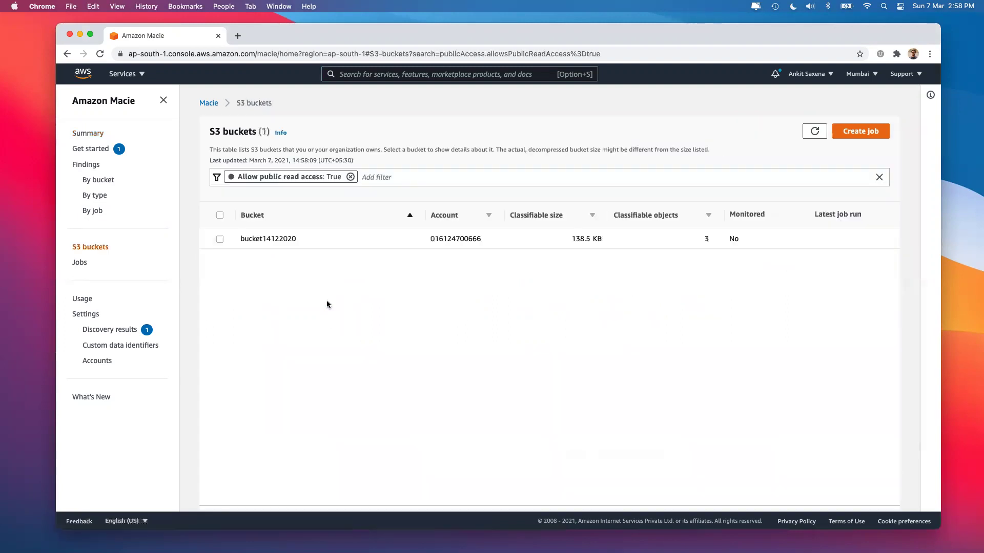
{"action": "left_click", "coordinate": [281, 242]}
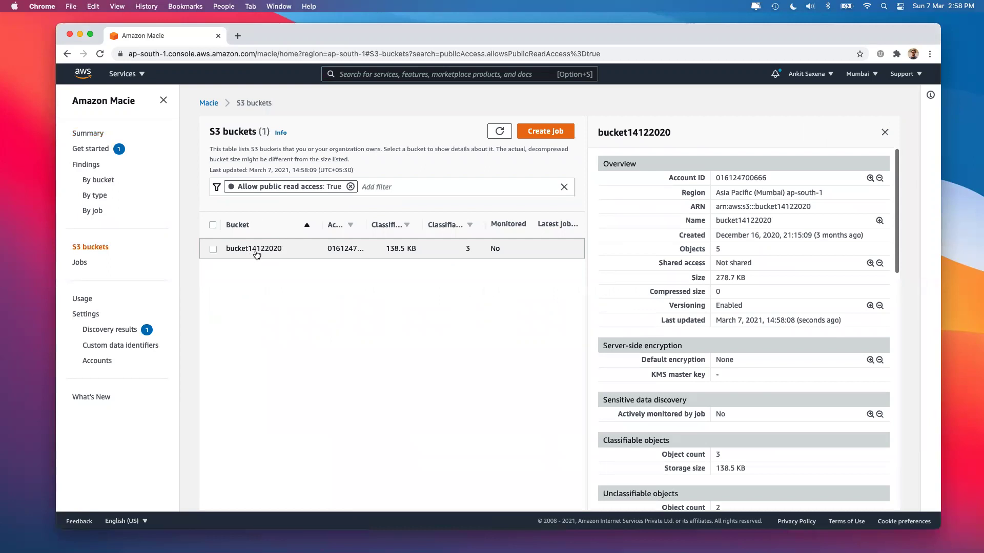
{"action": "scroll", "coordinate": [782, 256], "scroll_direction": "down", "scroll_amount": 15}
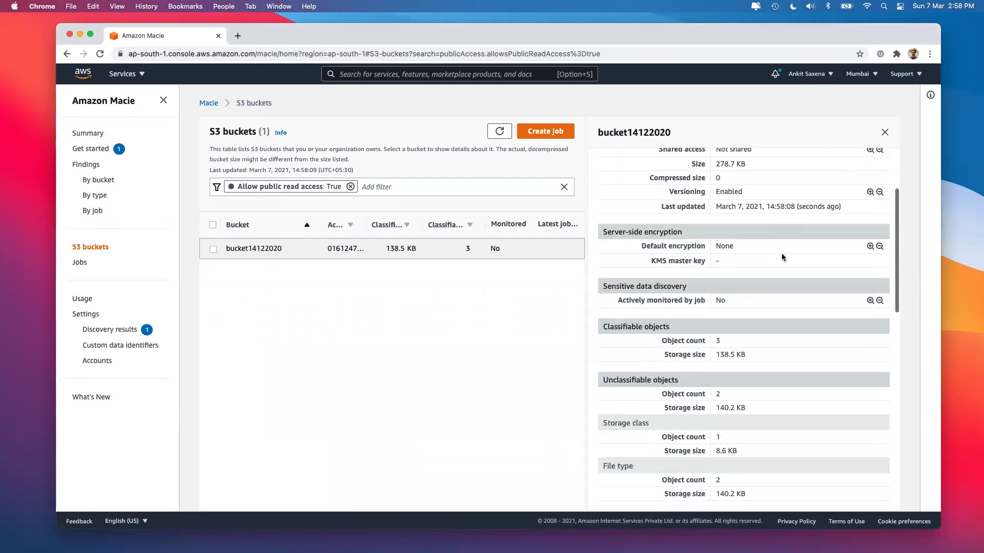
{"action": "scroll", "coordinate": [781, 257], "scroll_direction": "down", "scroll_amount": 4}
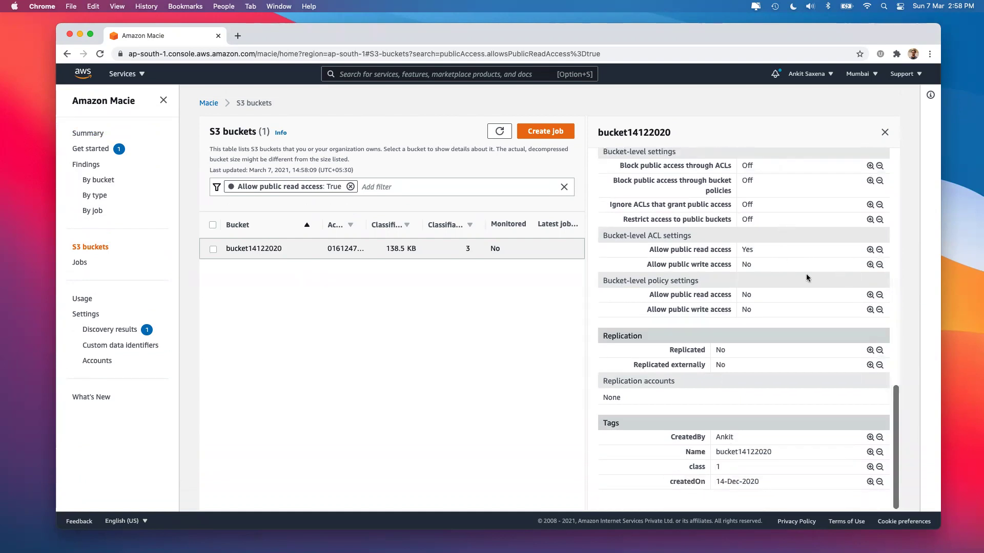
{"action": "scroll", "coordinate": [806, 278], "scroll_direction": "up", "scroll_amount": 1}
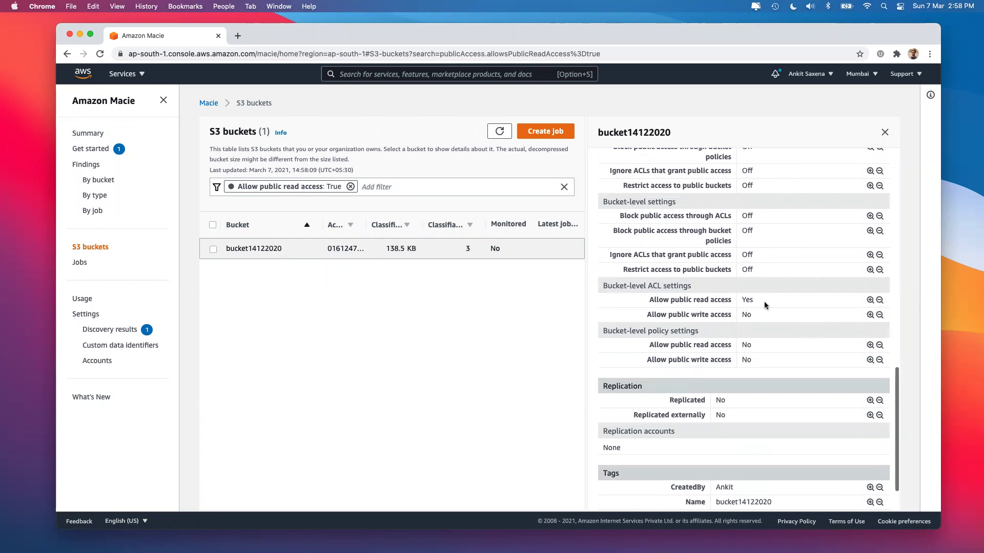
{"action": "scroll", "coordinate": [764, 301], "scroll_direction": "up", "scroll_amount": 2}
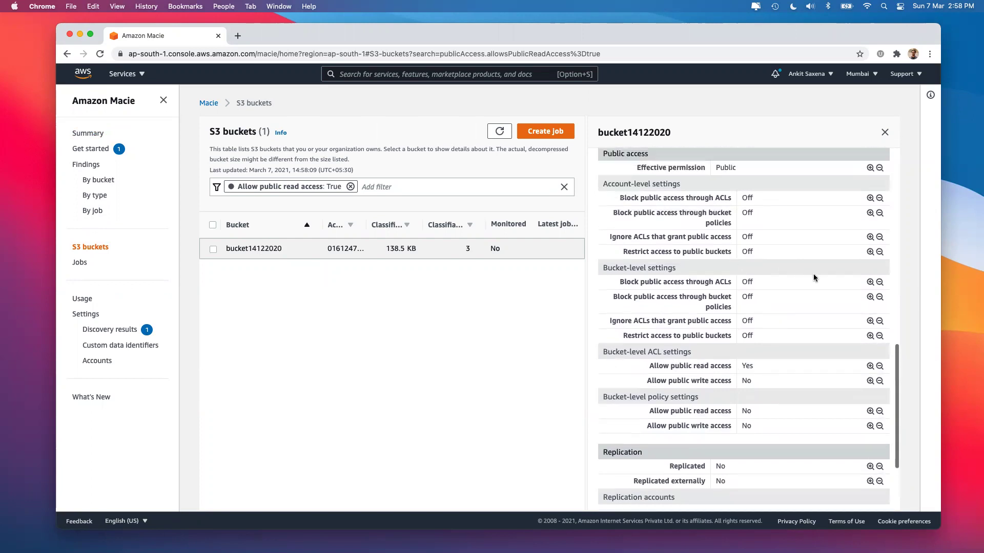
{"action": "left_click", "coordinate": [869, 281]}
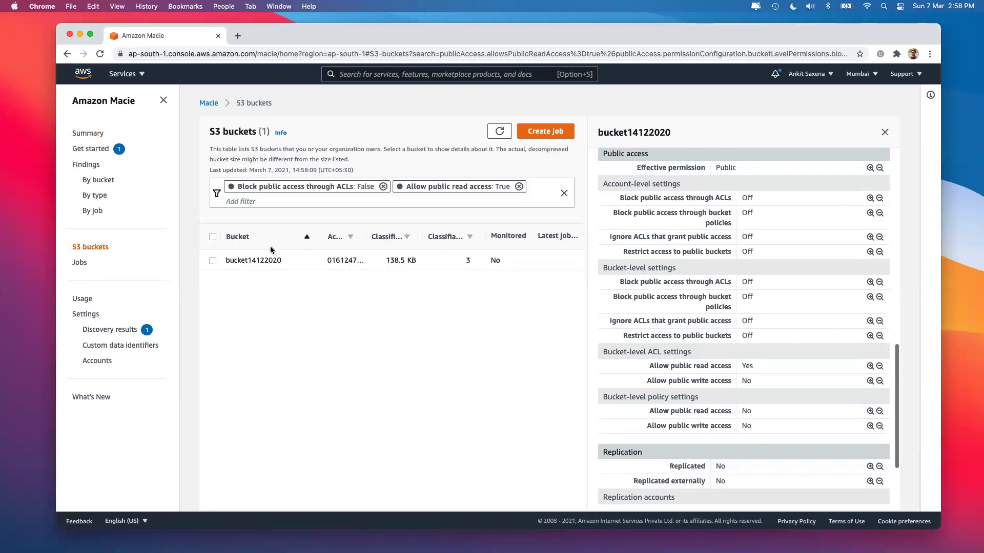
{"action": "left_click", "coordinate": [260, 267]}
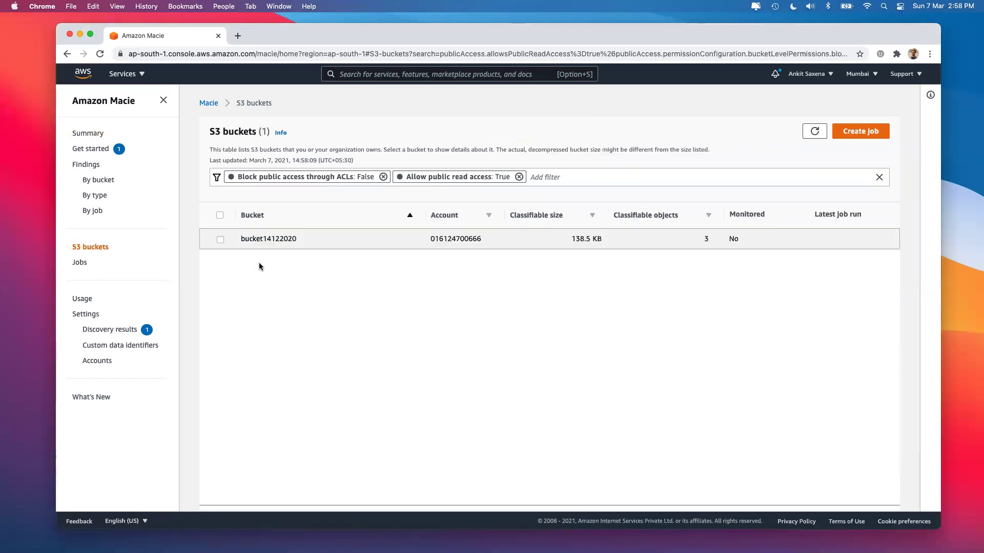
Open the S3 console in a new browser tab and return Macie to its summary page.
{"action": "left_click", "coordinate": [388, 77]}
{"action": "type", "text": "s3"}
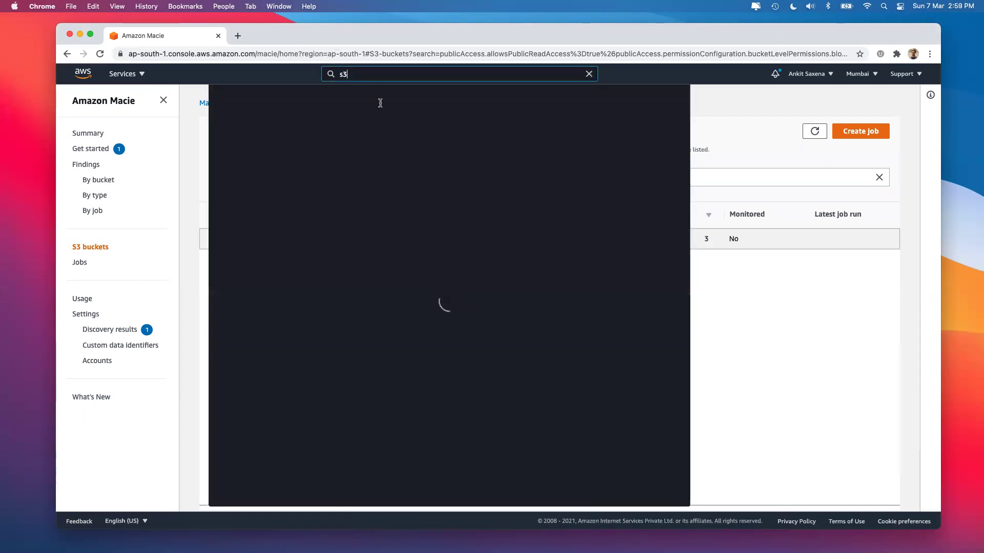
{"action": "right_click", "coordinate": [370, 148]}
{"action": "left_click", "coordinate": [394, 156]}
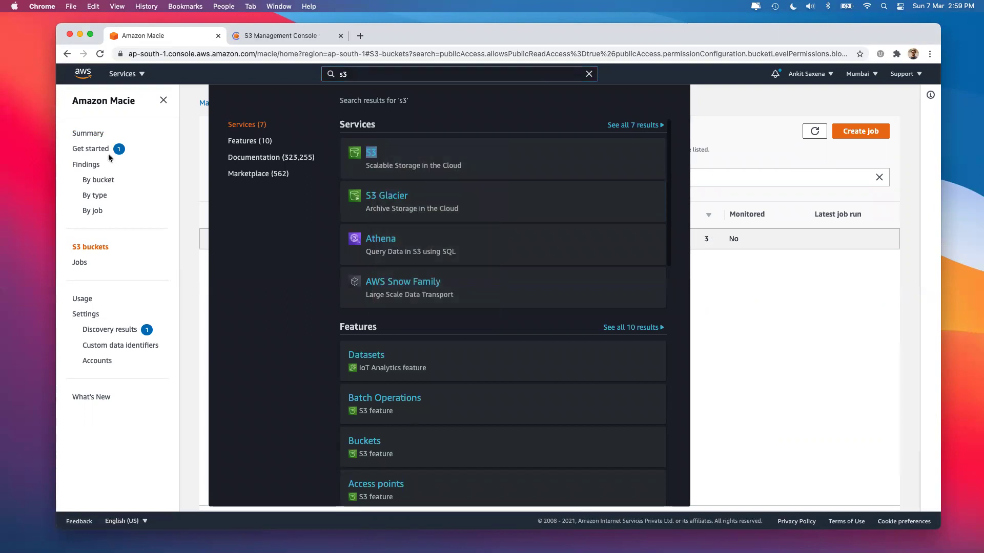
{"action": "left_click", "coordinate": [86, 133]}
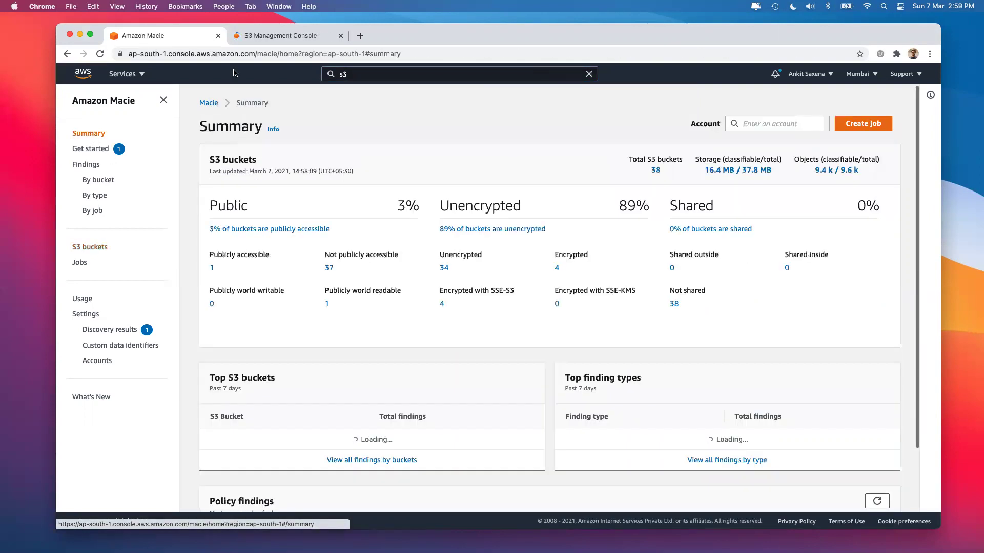
Switch to the S3 console and look through the full list of buckets.
{"action": "left_click", "coordinate": [259, 35]}
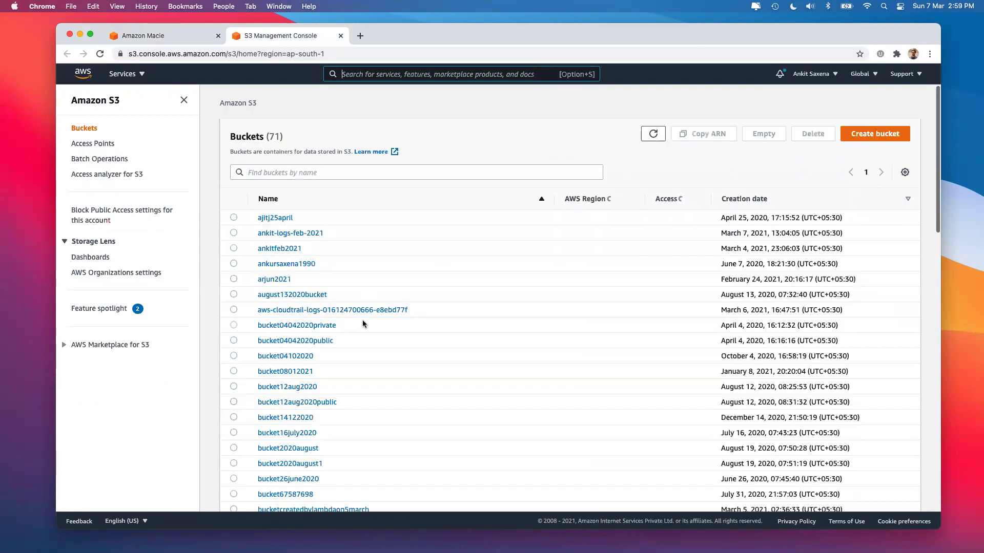
{"action": "scroll", "coordinate": [363, 323], "scroll_direction": "down", "scroll_amount": 15}
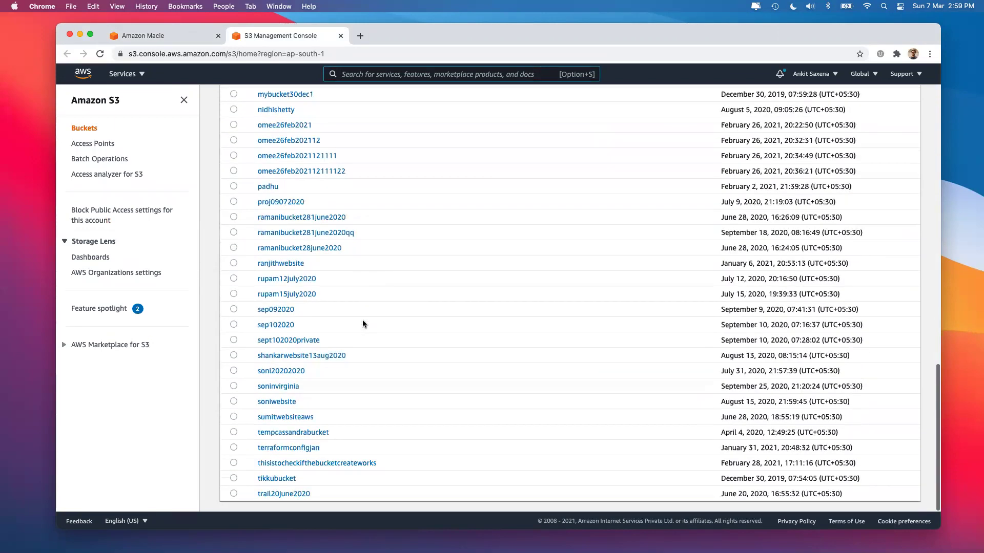
{"action": "scroll", "coordinate": [363, 323], "scroll_direction": "up", "scroll_amount": 15}
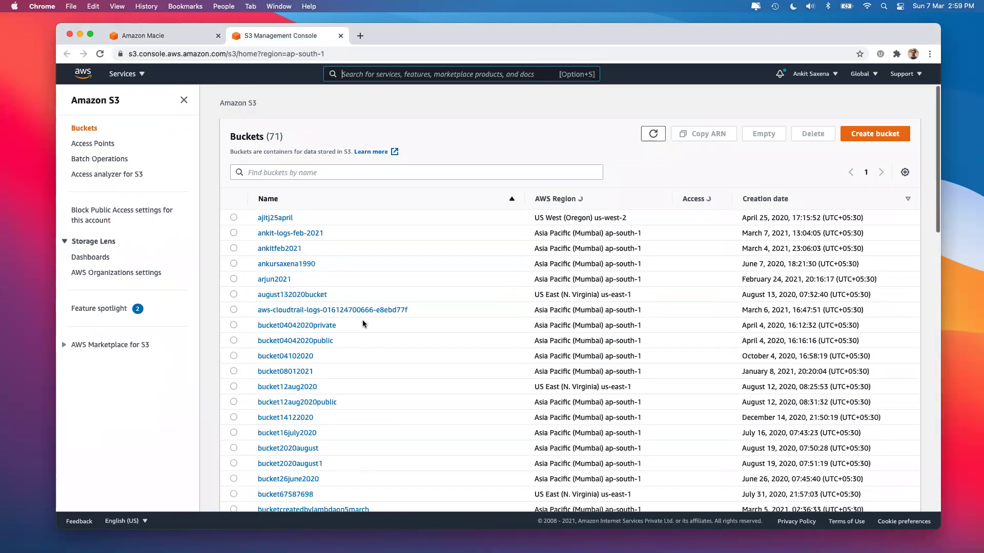
Return to Macie, list the publicly accessible buckets and copy the name of bucket14122020.
{"action": "left_click", "coordinate": [172, 39]}
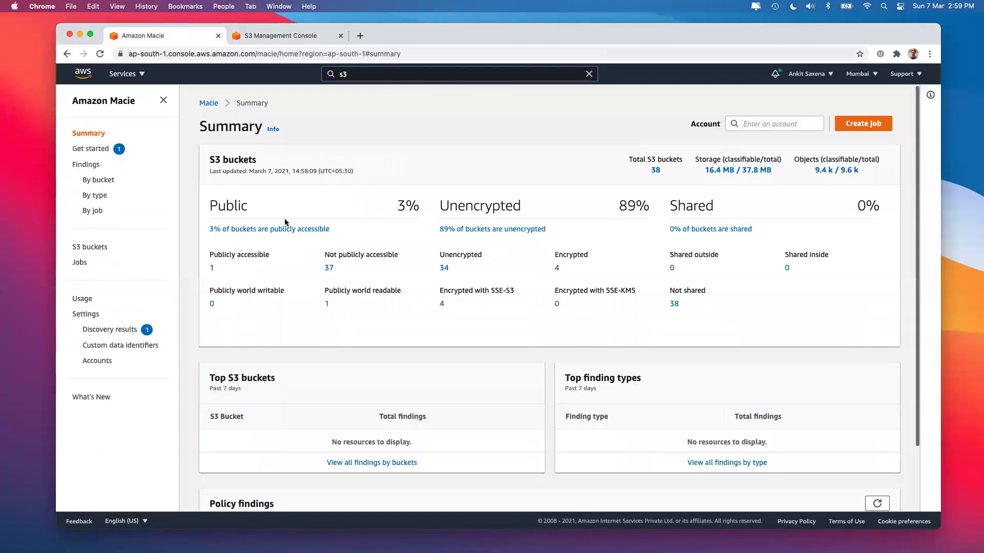
{"action": "left_click", "coordinate": [212, 268]}
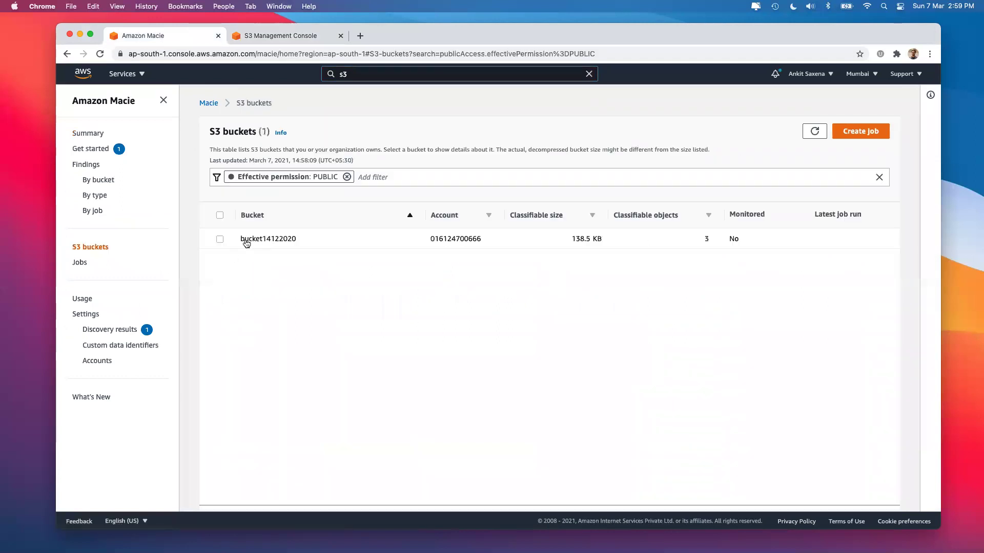
{"action": "left_click_drag", "start_coordinate": [240, 238], "coordinate": [334, 241]}
{"action": "key", "text": "super+c"}
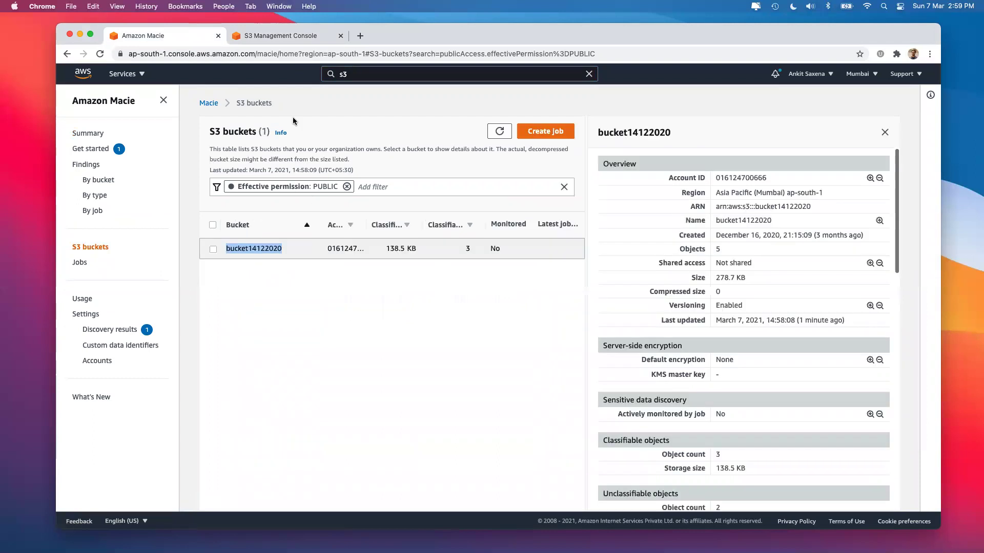
Find bucket14122020 in the S3 console using the copied name and open it.
{"action": "left_click", "coordinate": [305, 37]}
{"action": "left_click", "coordinate": [320, 171]}
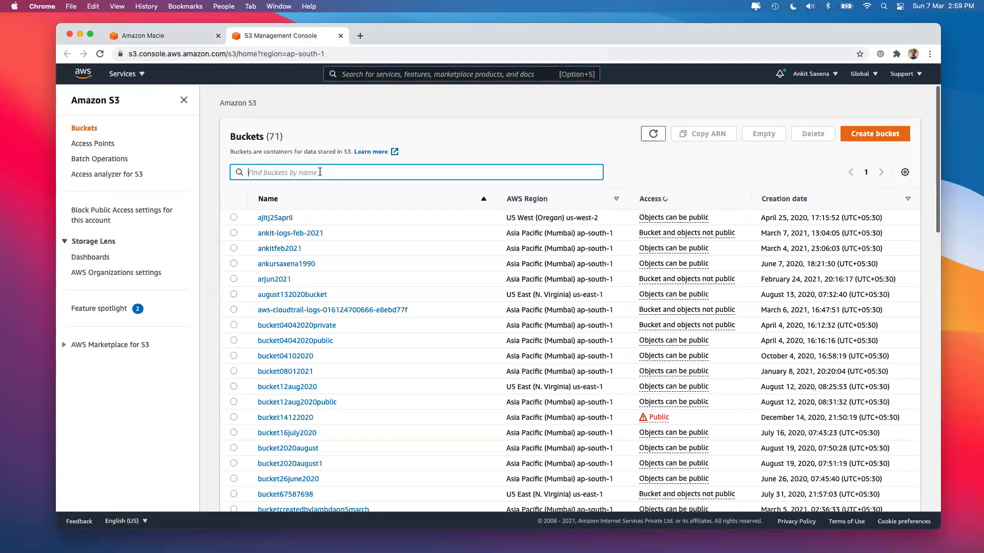
{"action": "key", "text": "super+v"}
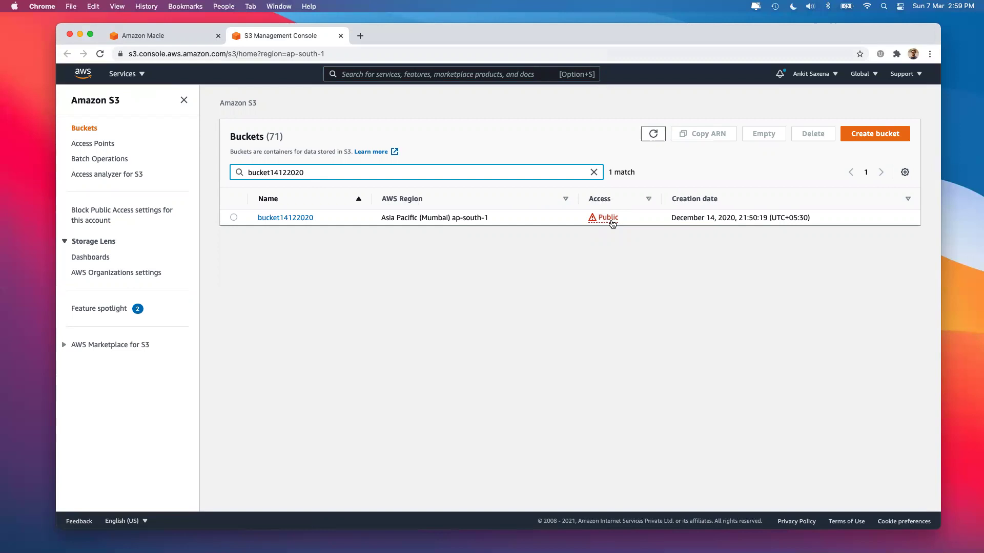
{"action": "left_click", "coordinate": [290, 217]}
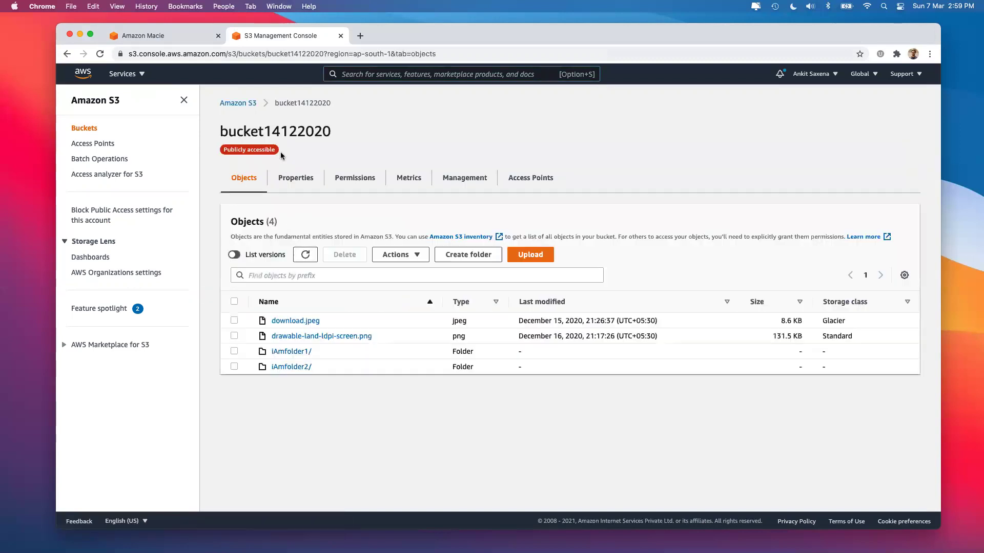
Turn on Block all public access in the bucket's permissions and save the change by entering confirm.
{"action": "left_click", "coordinate": [338, 181]}
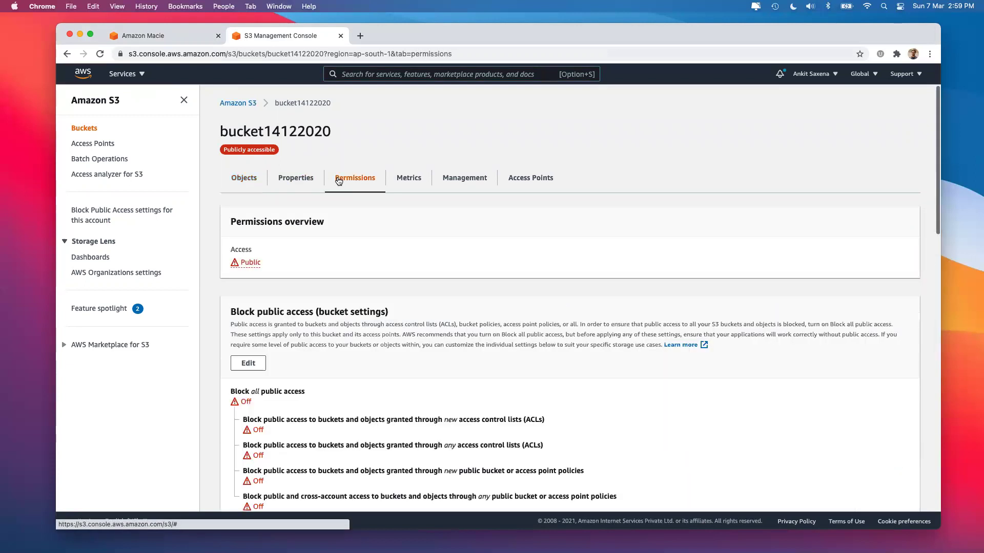
{"action": "scroll", "coordinate": [302, 369], "scroll_direction": "down", "scroll_amount": 3}
{"action": "left_click", "coordinate": [247, 275]}
{"action": "left_click", "coordinate": [233, 252]}
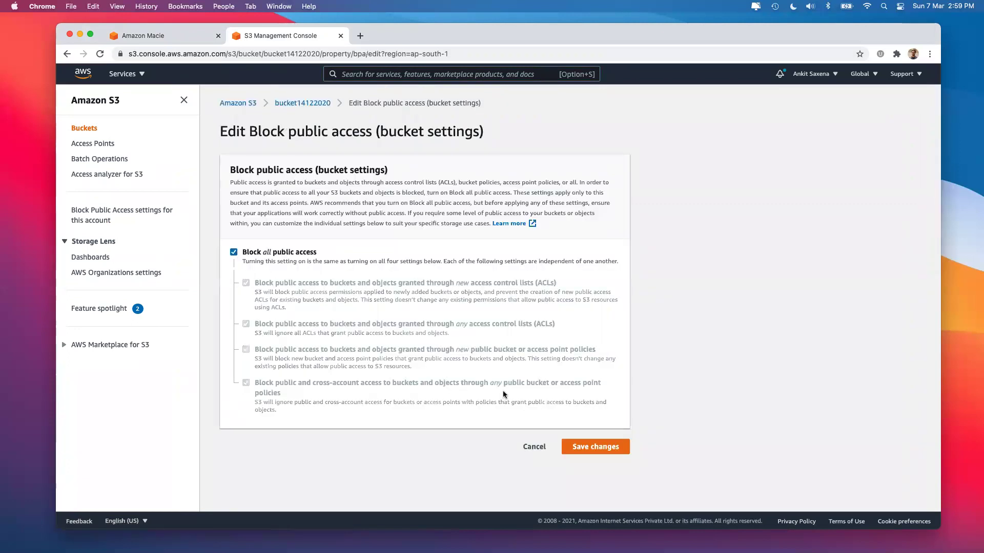
{"action": "left_click", "coordinate": [576, 446]}
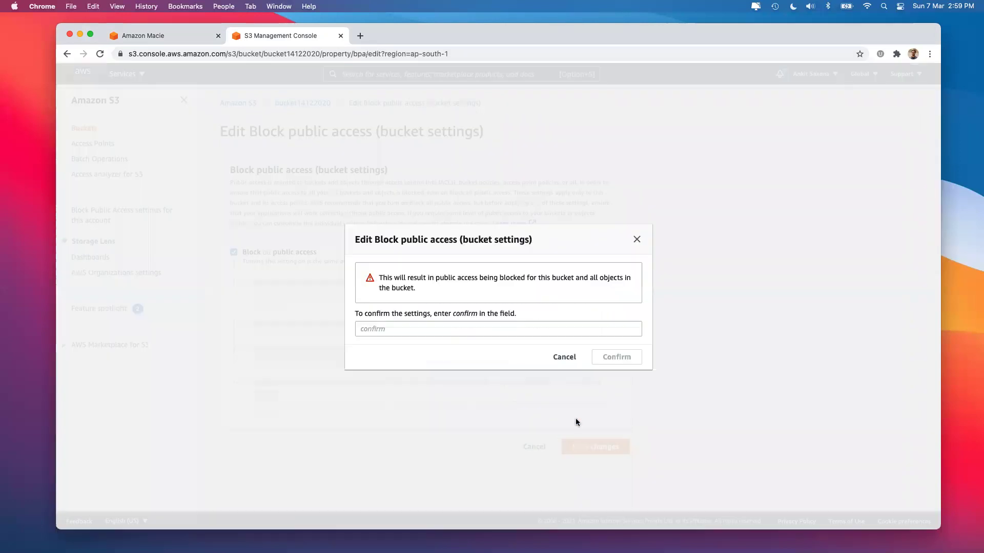
{"action": "left_click", "coordinate": [505, 327]}
{"action": "type", "text": "confi"}
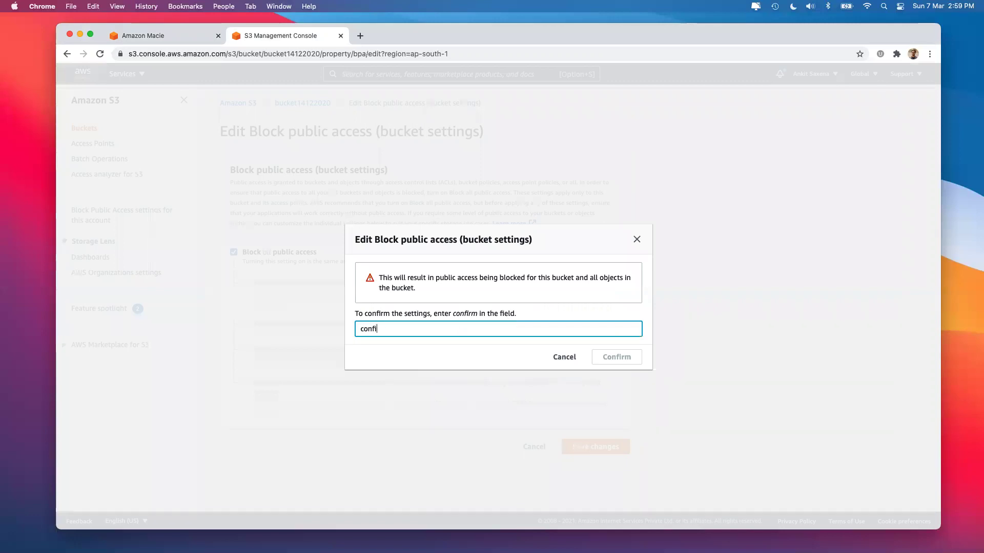
{"action": "type", "text": "rm"}
{"action": "left_click", "coordinate": [617, 357]}
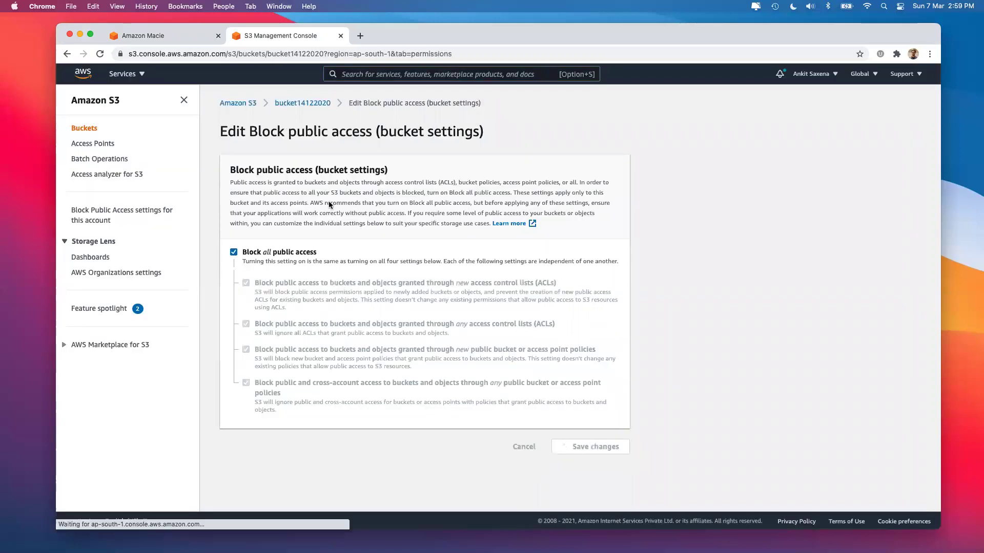
Examine the bucket's updated permissions, including the block public access settings, object ownership and access control list.
{"action": "scroll", "coordinate": [323, 377], "scroll_direction": "down", "scroll_amount": 5}
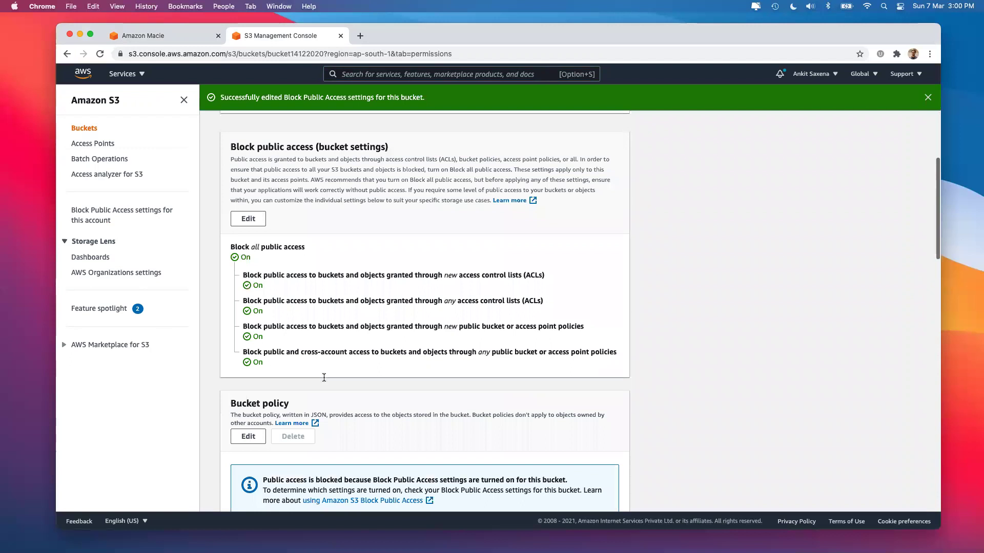
{"action": "scroll", "coordinate": [324, 377], "scroll_direction": "down", "scroll_amount": 6}
{"action": "scroll", "coordinate": [342, 300], "scroll_direction": "down", "scroll_amount": 8}
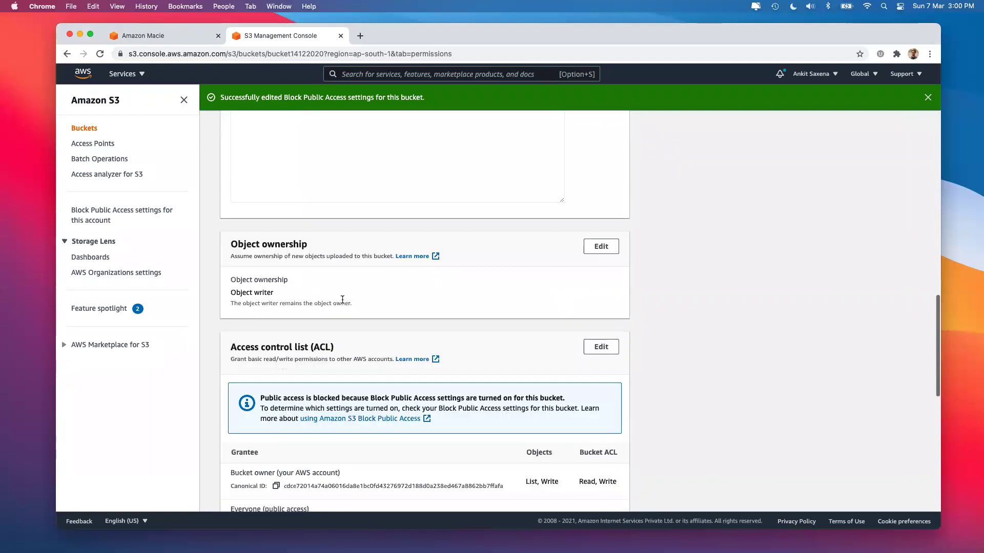
{"action": "scroll", "coordinate": [450, 345], "scroll_direction": "down", "scroll_amount": 4}
{"action": "scroll", "coordinate": [450, 345], "scroll_direction": "up", "scroll_amount": 5}
{"action": "scroll", "coordinate": [450, 349], "scroll_direction": "down", "scroll_amount": 2}
{"action": "scroll", "coordinate": [450, 352], "scroll_direction": "up", "scroll_amount": 1}
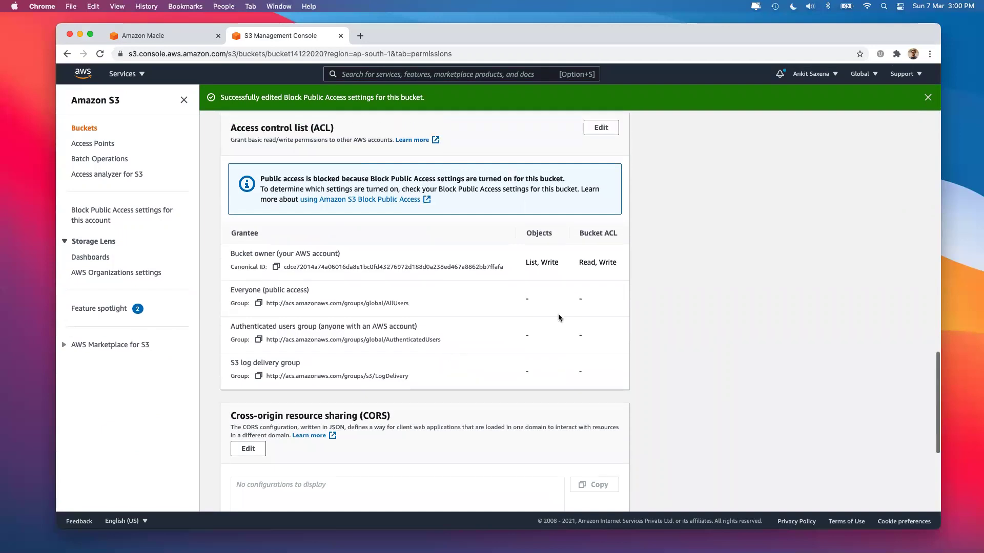
{"action": "scroll", "coordinate": [474, 260], "scroll_direction": "up", "scroll_amount": 7}
{"action": "scroll", "coordinate": [475, 260], "scroll_direction": "down", "scroll_amount": 6}
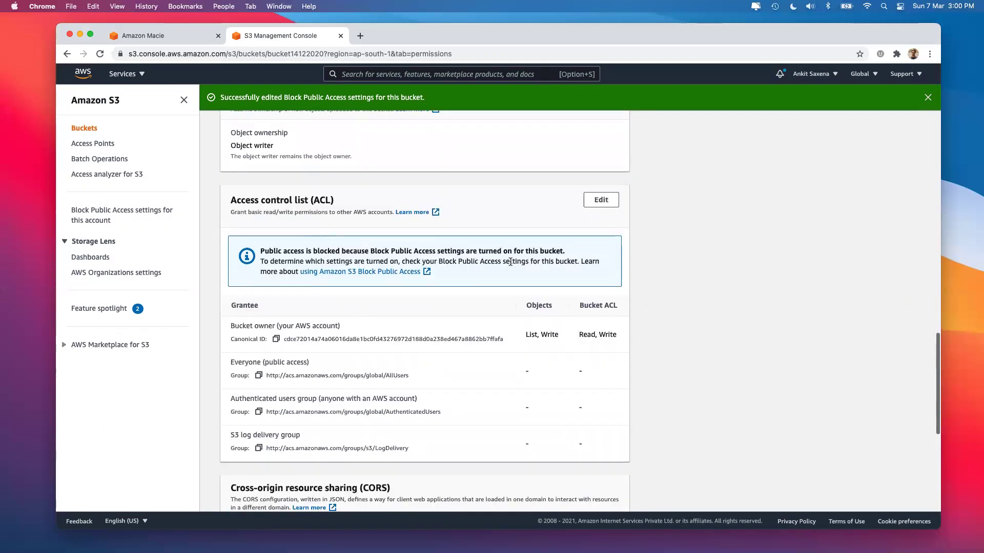
Look over the properties of bucket14122020 and display its objects.
{"action": "scroll", "coordinate": [530, 270], "scroll_direction": "up", "scroll_amount": 10}
{"action": "scroll", "coordinate": [531, 269], "scroll_direction": "up", "scroll_amount": 3}
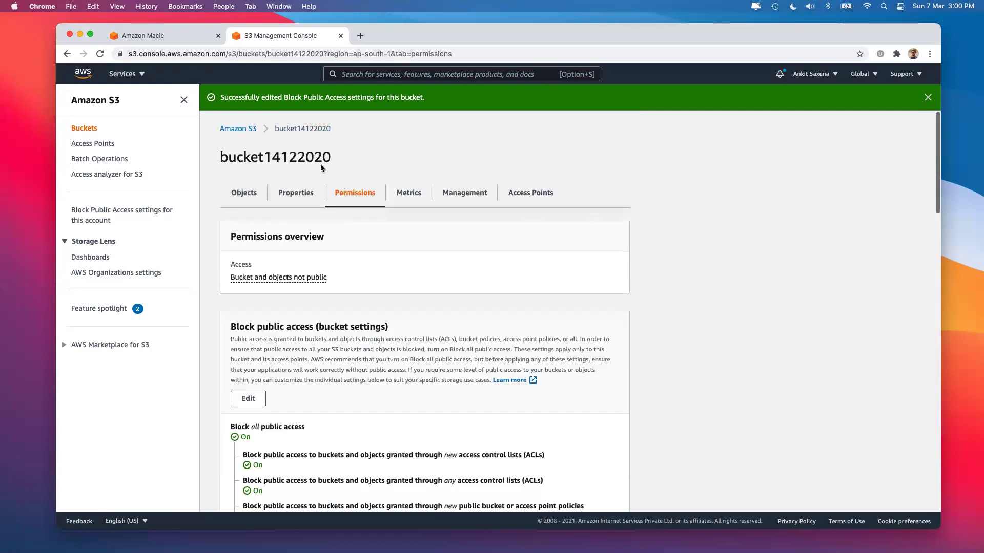
{"action": "left_click", "coordinate": [295, 169]}
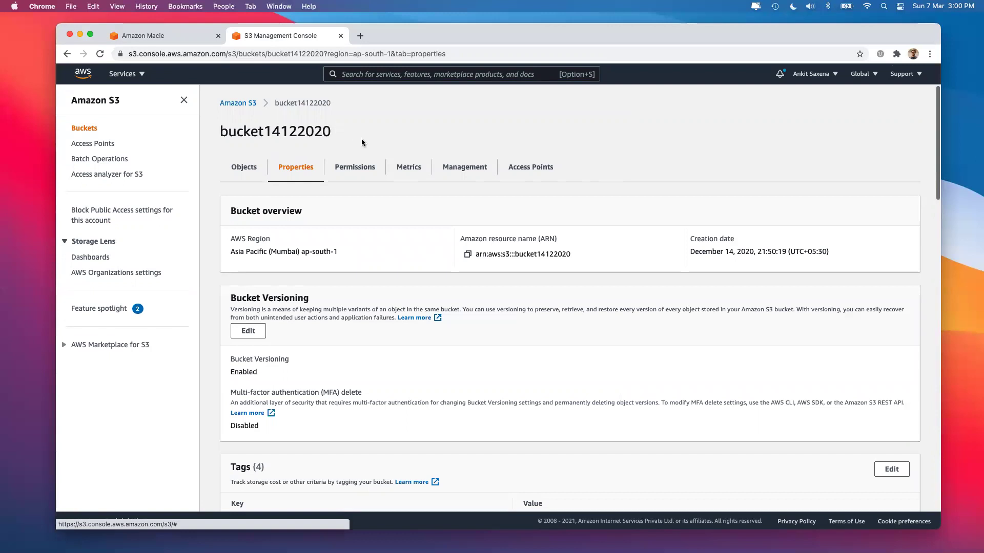
{"action": "left_click", "coordinate": [245, 167]}
Return to Macie, refresh the public bucket list, and start a new job with bucket14122020 selected, continuing to the scope settings.
{"action": "left_click", "coordinate": [159, 35]}
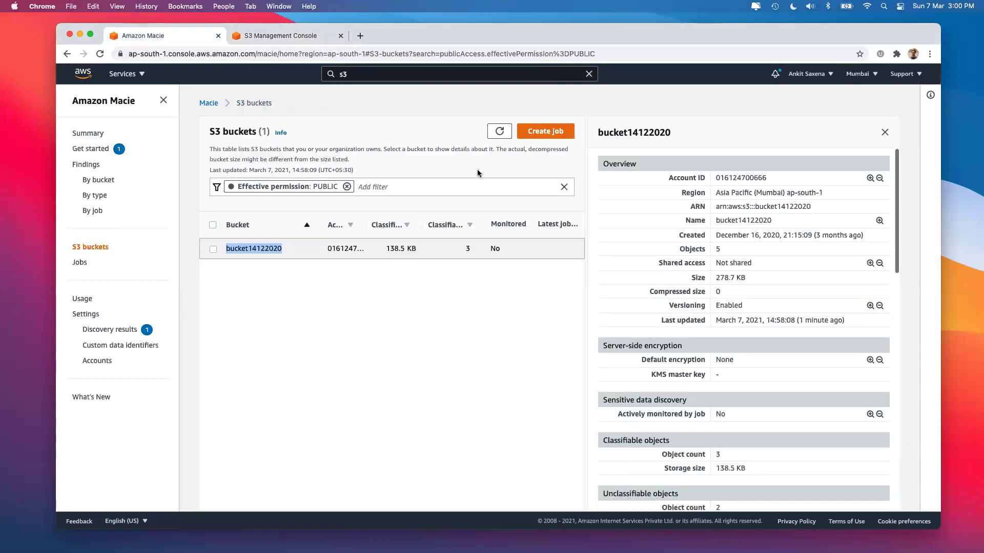
{"action": "left_click", "coordinate": [498, 133]}
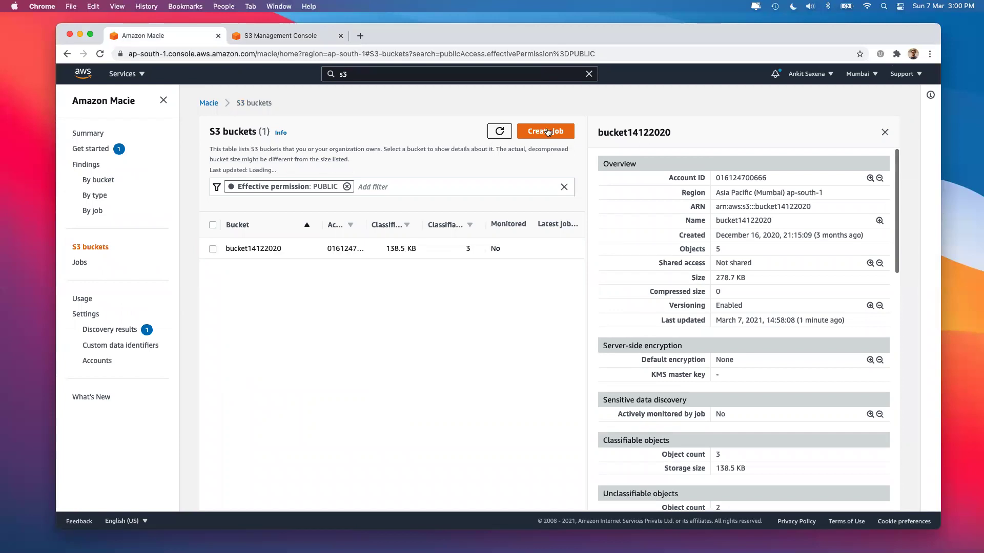
{"action": "left_click", "coordinate": [545, 131]}
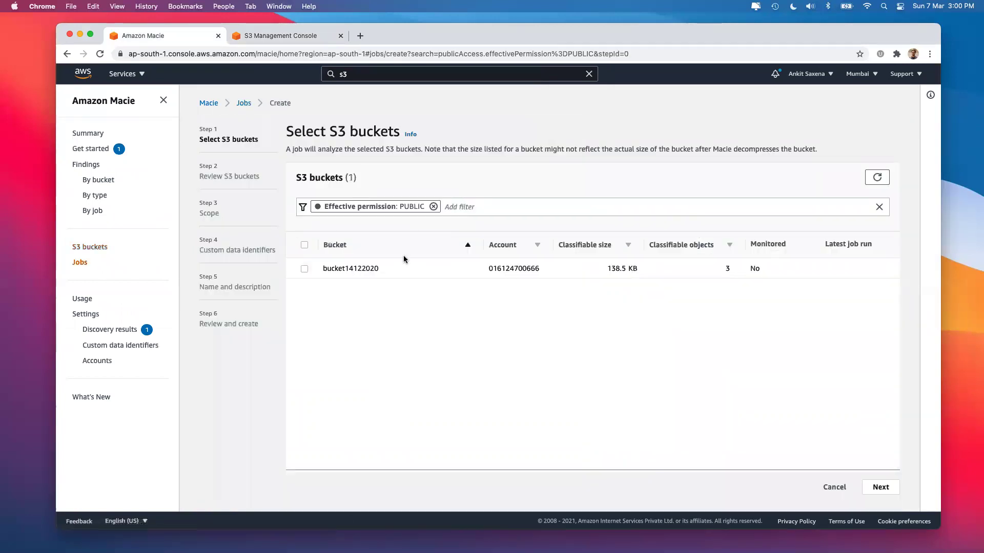
{"action": "left_click", "coordinate": [303, 269]}
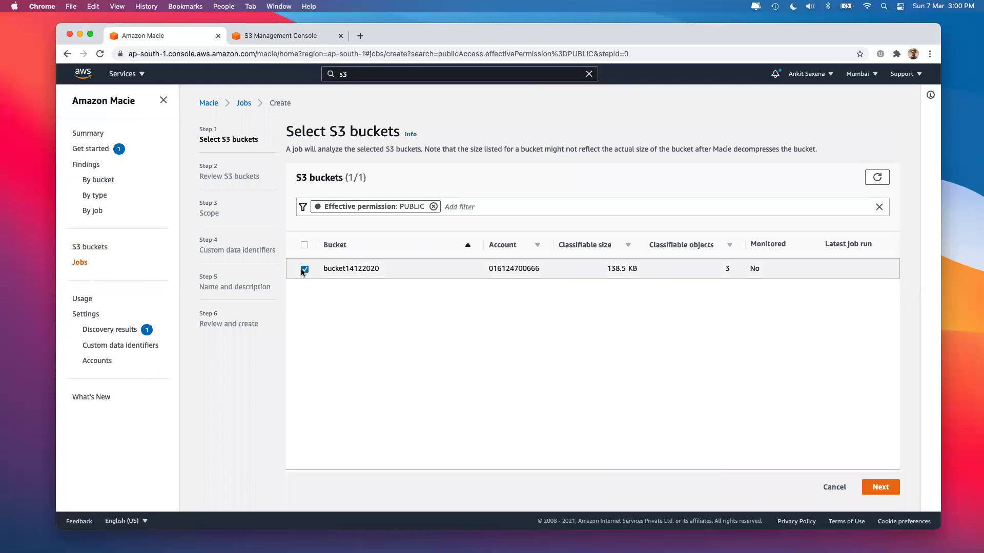
{"action": "left_click", "coordinate": [896, 487]}
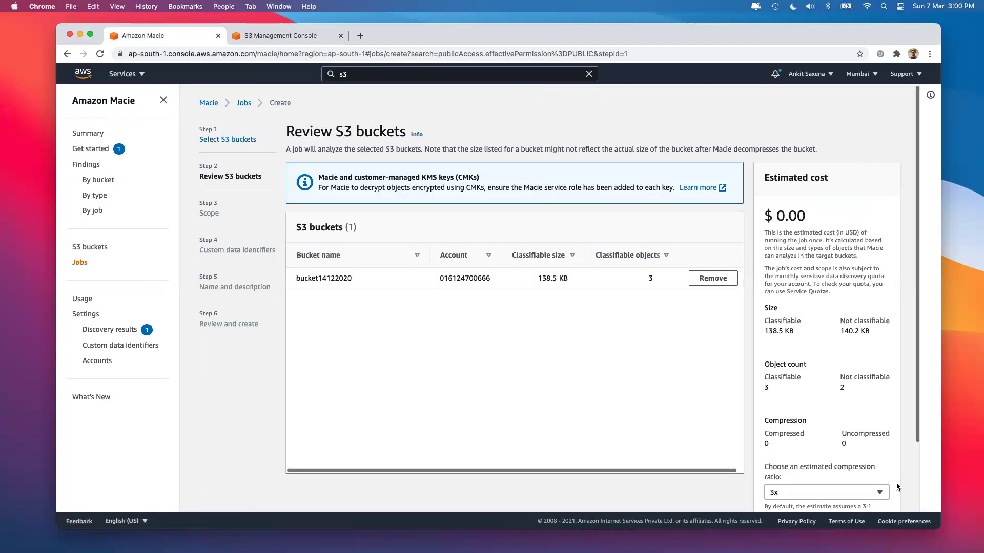
{"action": "scroll", "coordinate": [807, 467], "scroll_direction": "down", "scroll_amount": 5}
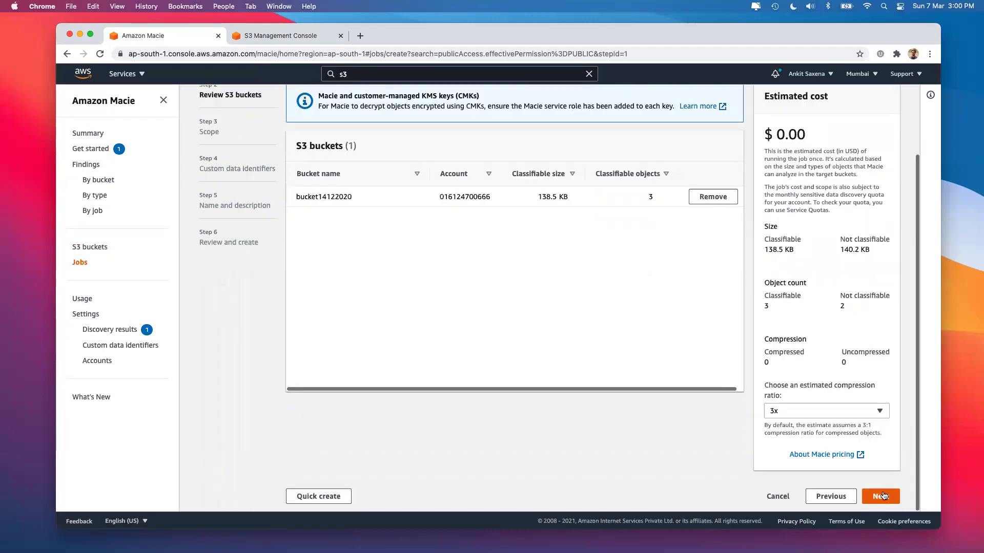
{"action": "left_click", "coordinate": [881, 494]}
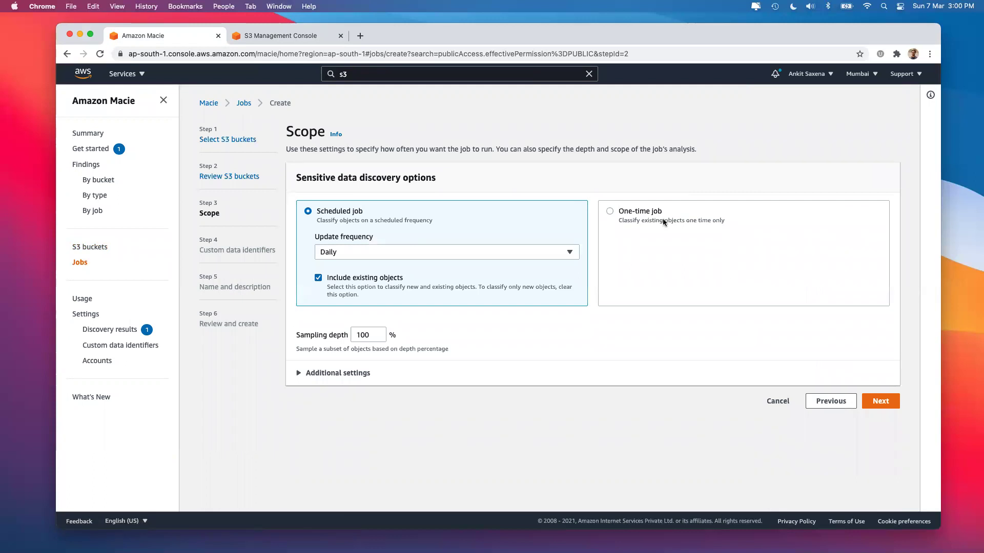
Set the job's scope to One-time job and continue without any custom data identifiers.
{"action": "left_click", "coordinate": [618, 212]}
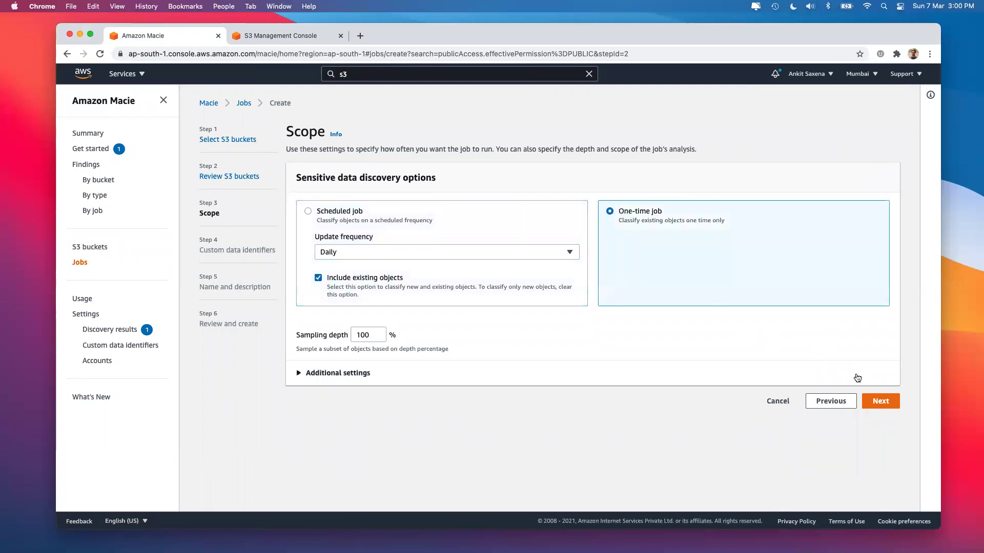
{"action": "left_click", "coordinate": [872, 400]}
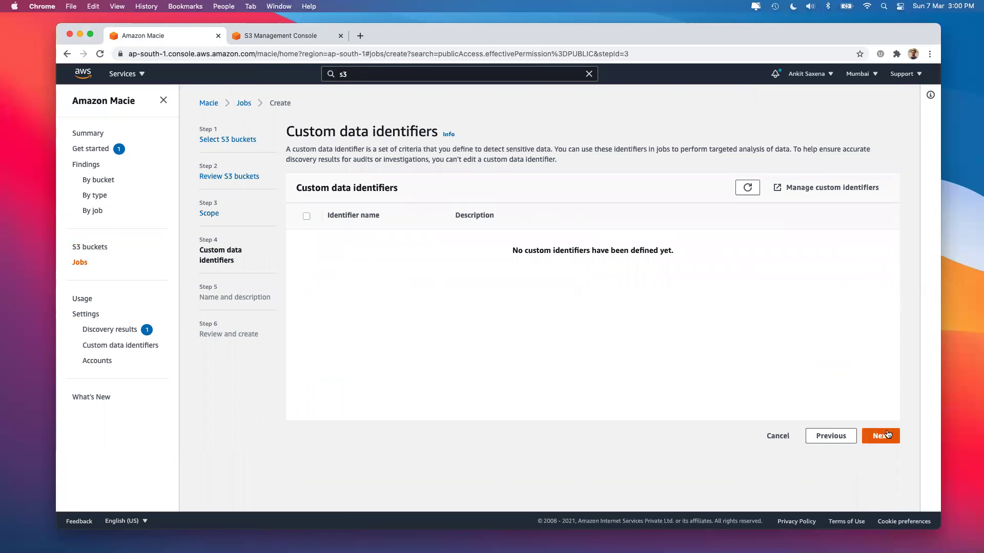
{"action": "left_click", "coordinate": [888, 435]}
Name the job publicAccess, submit it without a description, and dismiss the notification banners.
{"action": "left_click", "coordinate": [883, 338]}
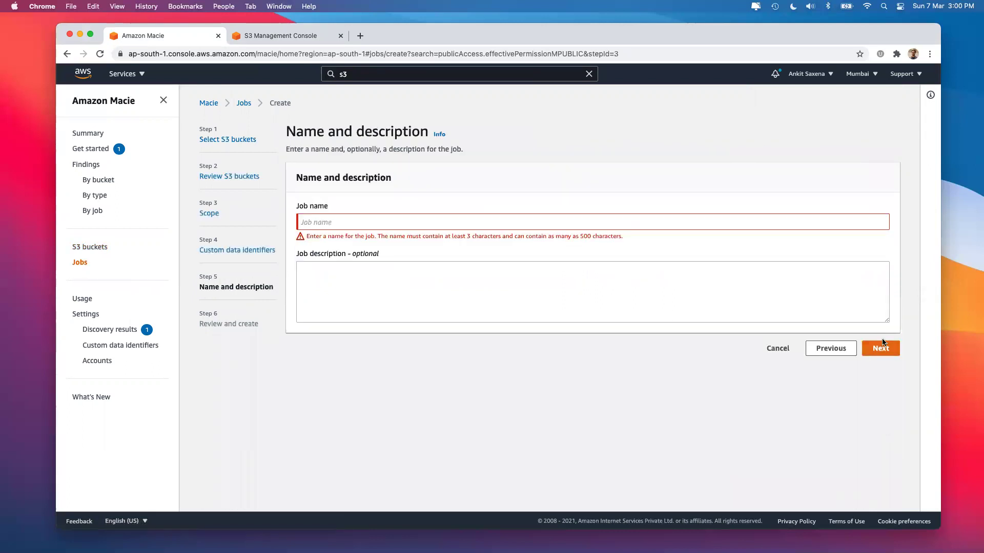
{"action": "left_click", "coordinate": [560, 228]}
{"action": "type", "text": "publicAccess"}
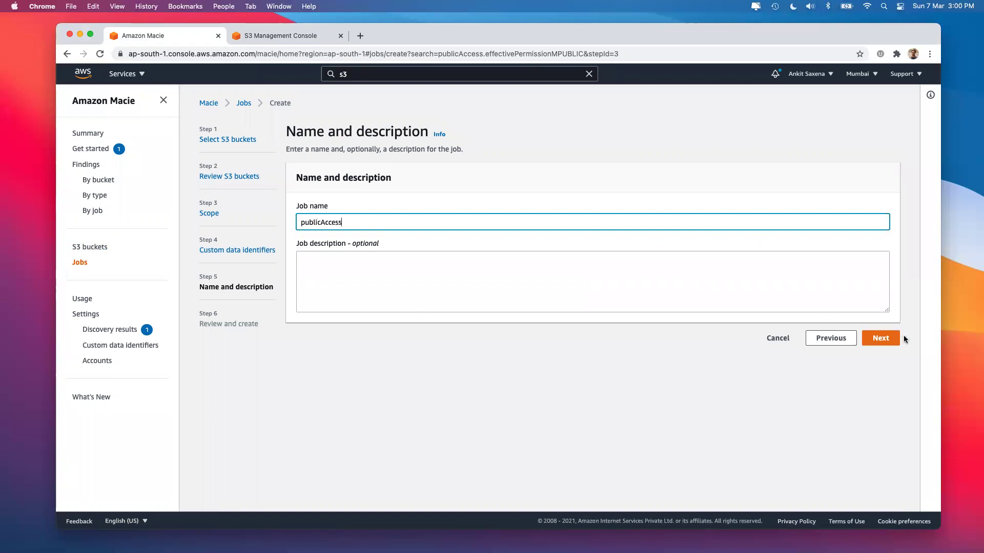
{"action": "left_click", "coordinate": [889, 340]}
{"action": "scroll", "coordinate": [582, 309], "scroll_direction": "down", "scroll_amount": 5}
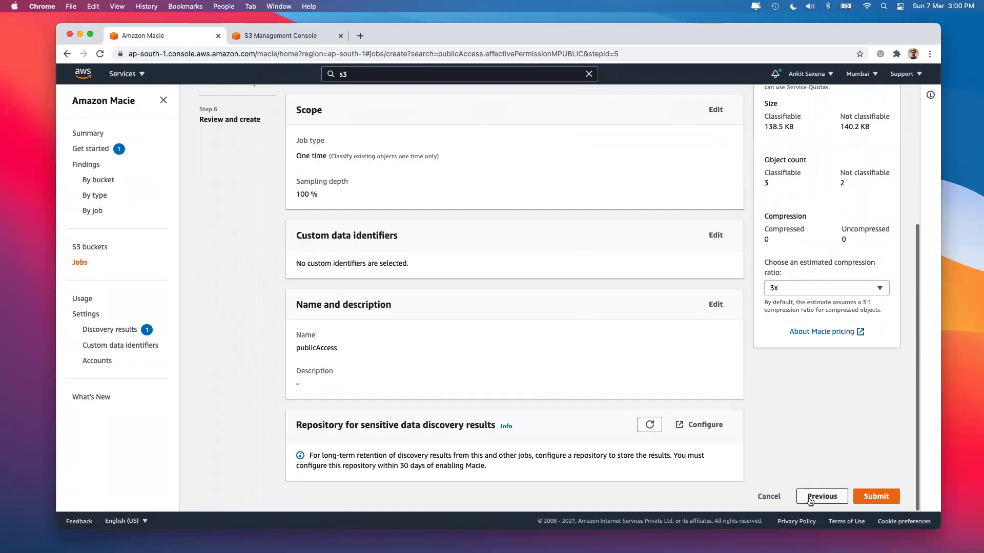
{"action": "left_click", "coordinate": [878, 497]}
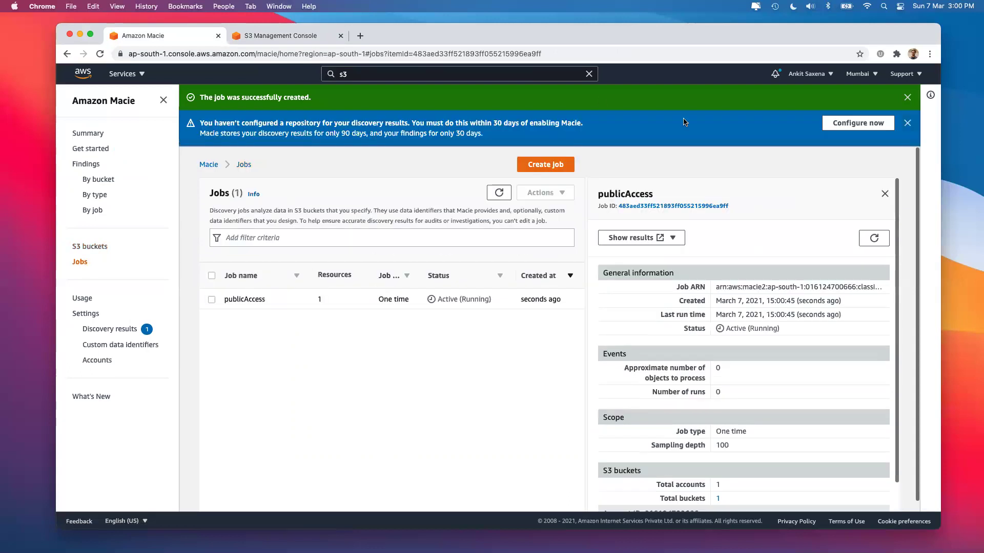
{"action": "left_click", "coordinate": [908, 98]}
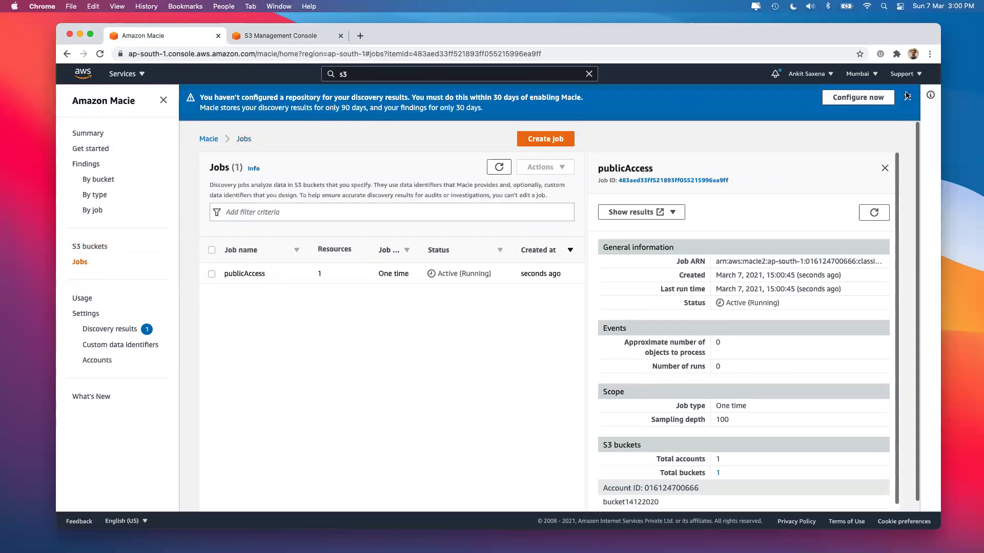
{"action": "left_click", "coordinate": [907, 97]}
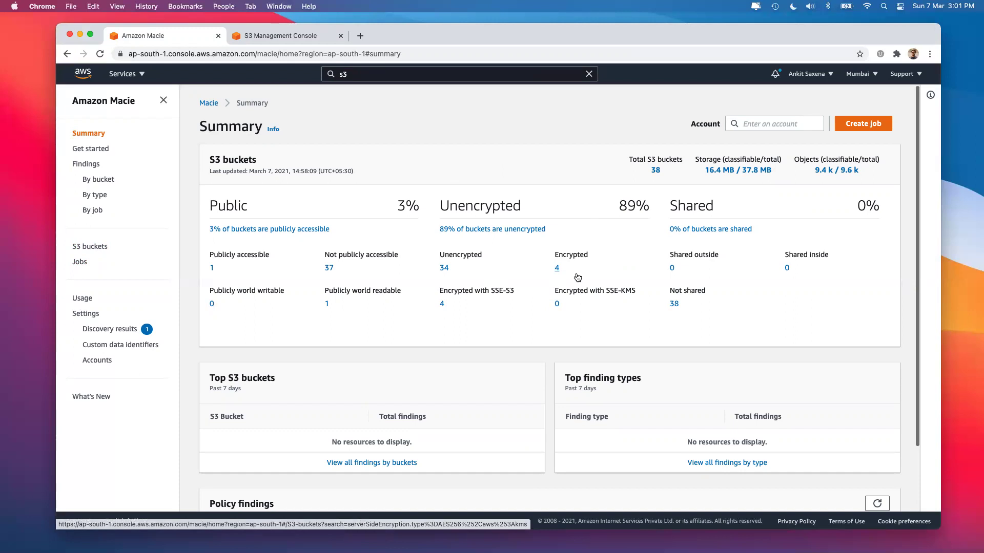
Inspect the publicly accessible bucket's details from the summary, and remove the Effective permission filter to browse all S3 buckets.
{"action": "left_click", "coordinate": [211, 269]}
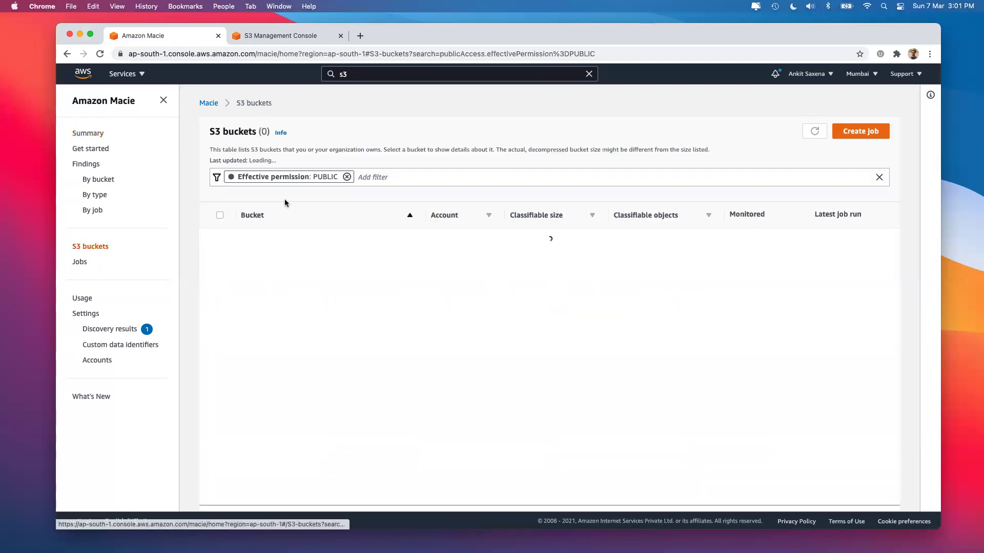
{"action": "left_click", "coordinate": [260, 237]}
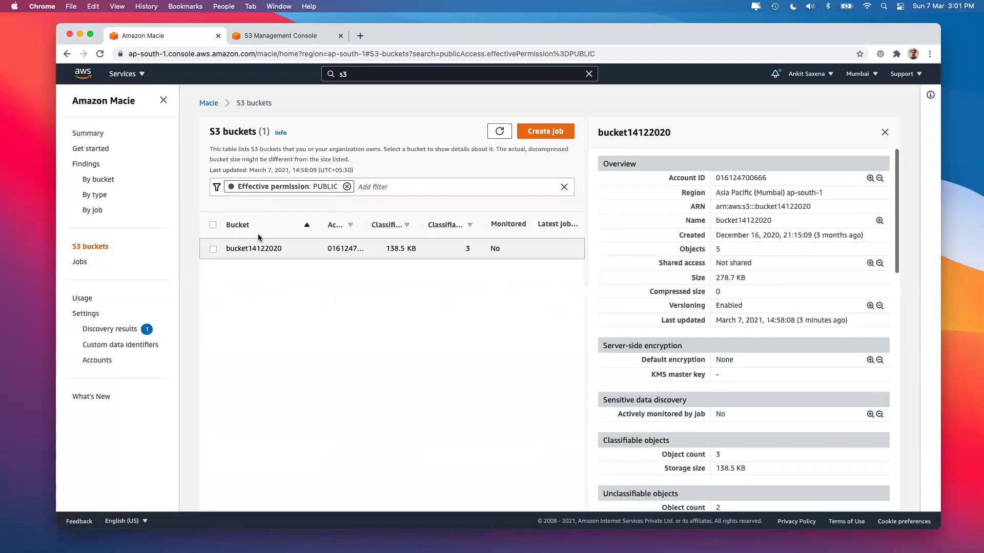
{"action": "left_click", "coordinate": [352, 179]}
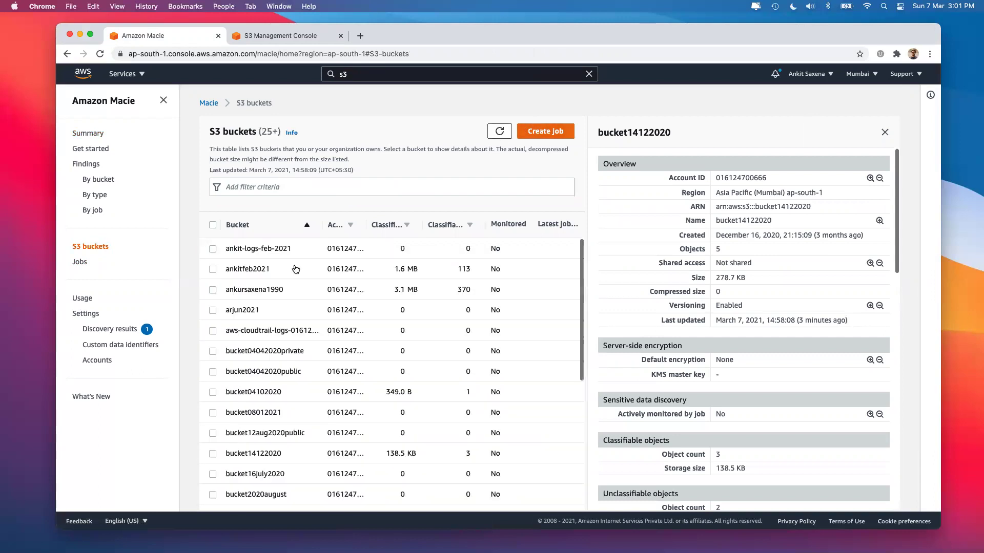
{"action": "scroll", "coordinate": [294, 264], "scroll_direction": "down", "scroll_amount": 5}
{"action": "scroll", "coordinate": [294, 265], "scroll_direction": "up", "scroll_amount": 5}
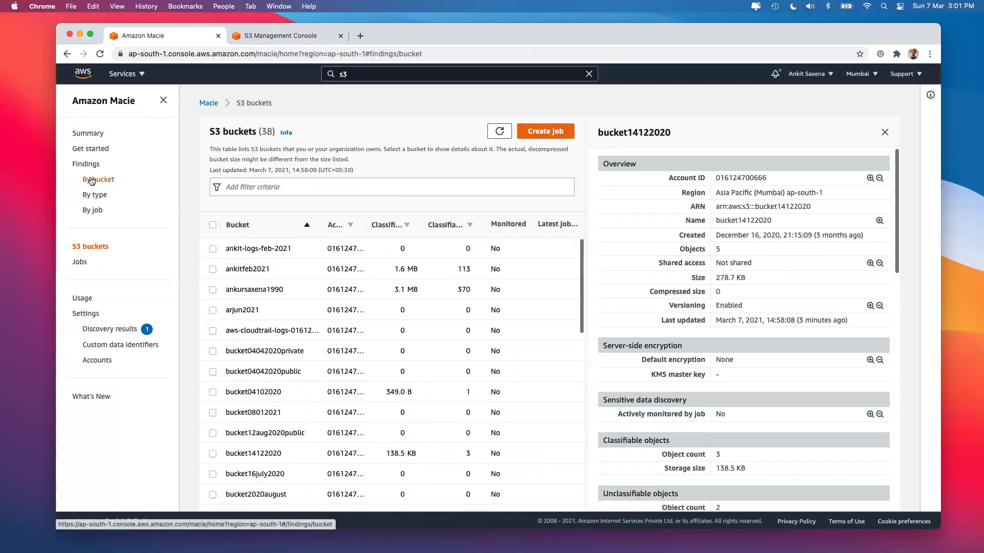
Check the Macie findings grouped by bucket and return to the summary to review the bucket statistics.
{"action": "left_click", "coordinate": [91, 179]}
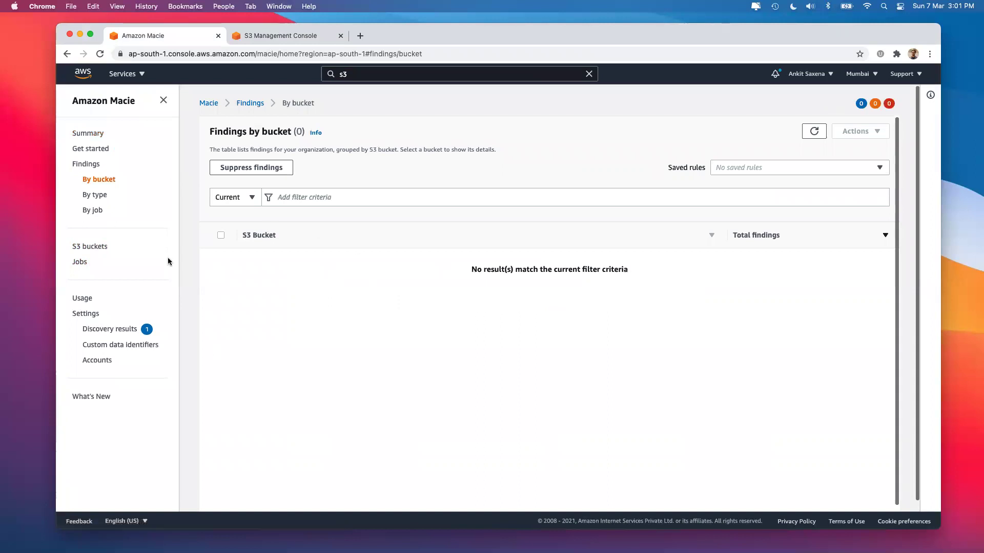
{"action": "left_click", "coordinate": [86, 137]}
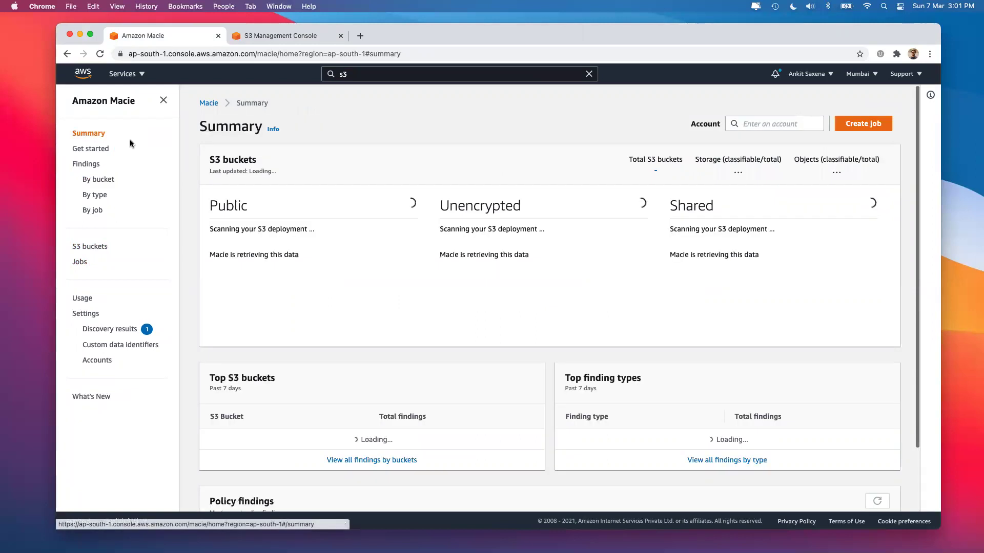
{"action": "left_click", "coordinate": [81, 251]}
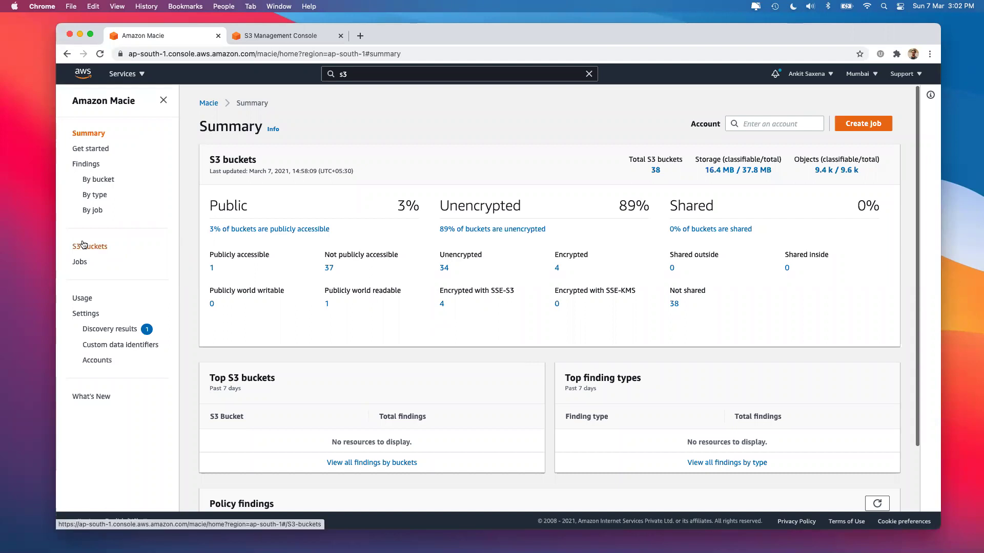
Examine the publicAccess job's details, including its scope and target bucket, and refresh the job list to check its status.
{"action": "left_click", "coordinate": [79, 262]}
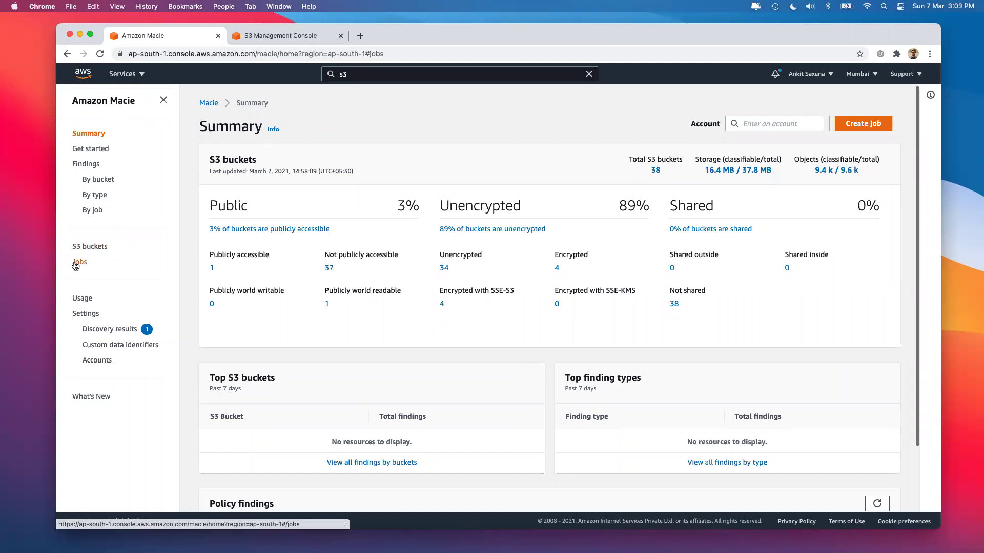
{"action": "left_click", "coordinate": [266, 239]}
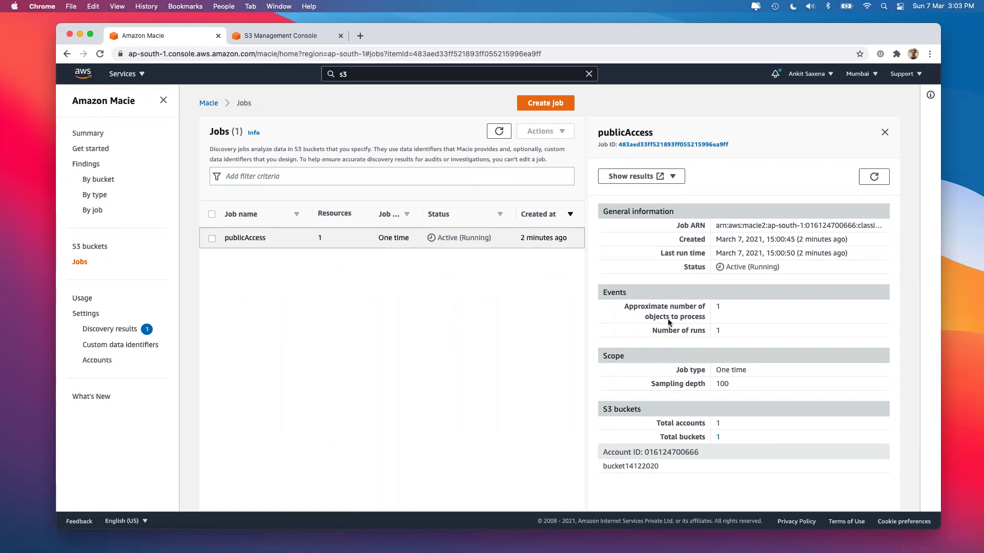
{"action": "double_click", "coordinate": [623, 465]}
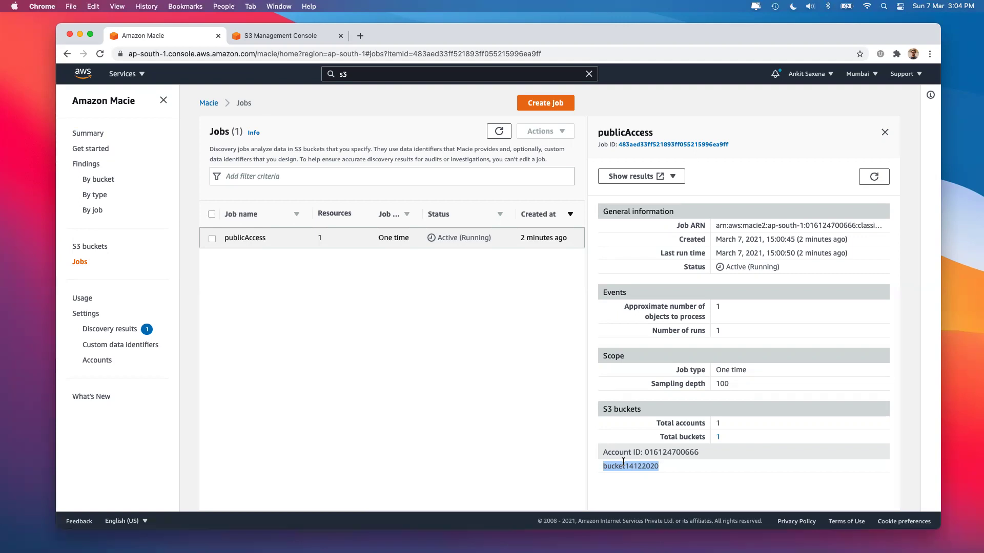
{"action": "left_click", "coordinate": [496, 133]}
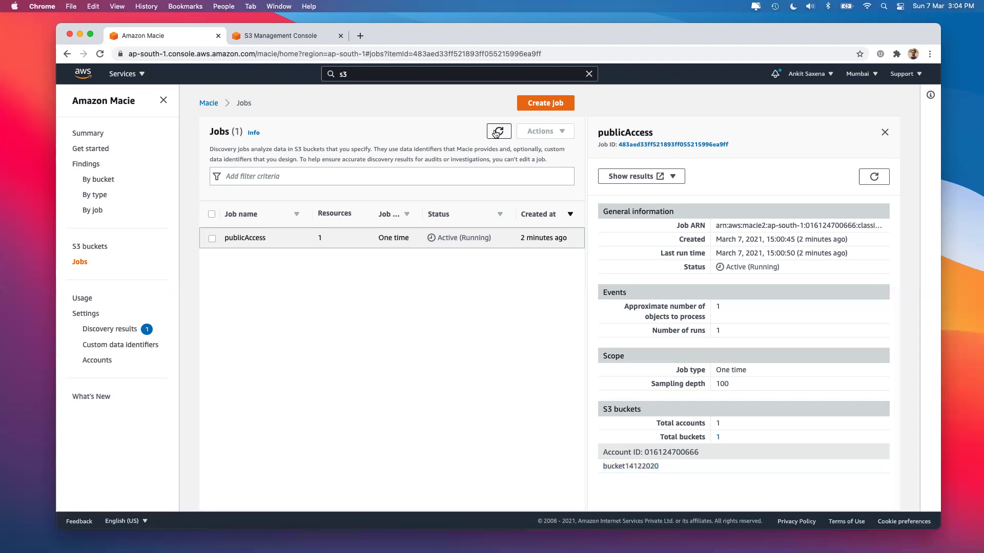
{"action": "left_click", "coordinate": [425, 243]}
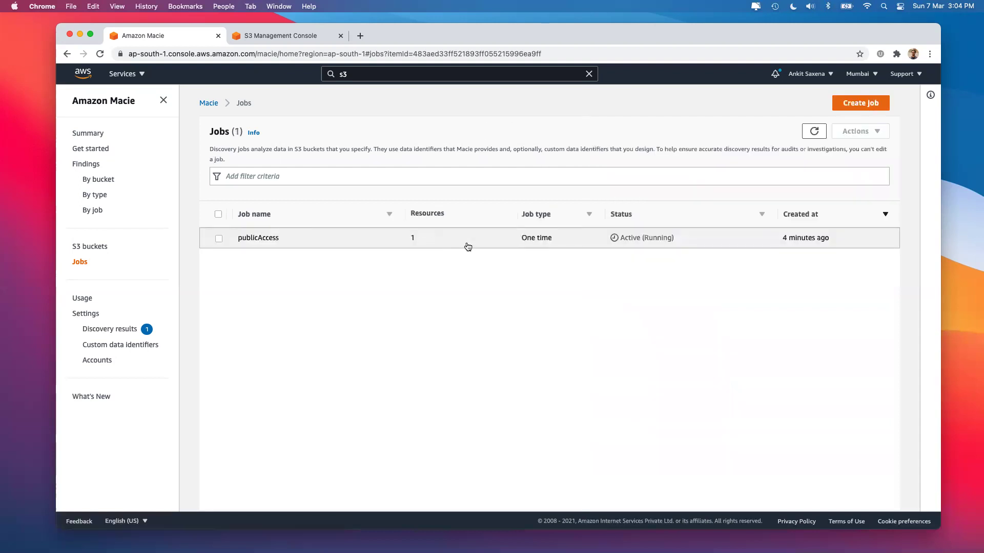
List the unencrypted buckets from the summary with the first one selected, and close the S3 console's browser tab.
{"action": "left_click", "coordinate": [97, 136]}
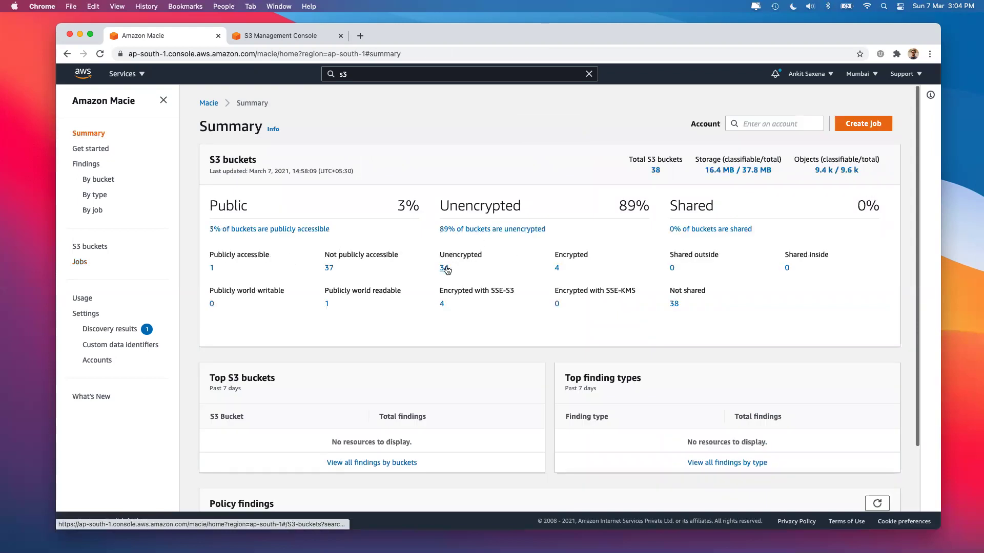
{"action": "left_click", "coordinate": [445, 268]}
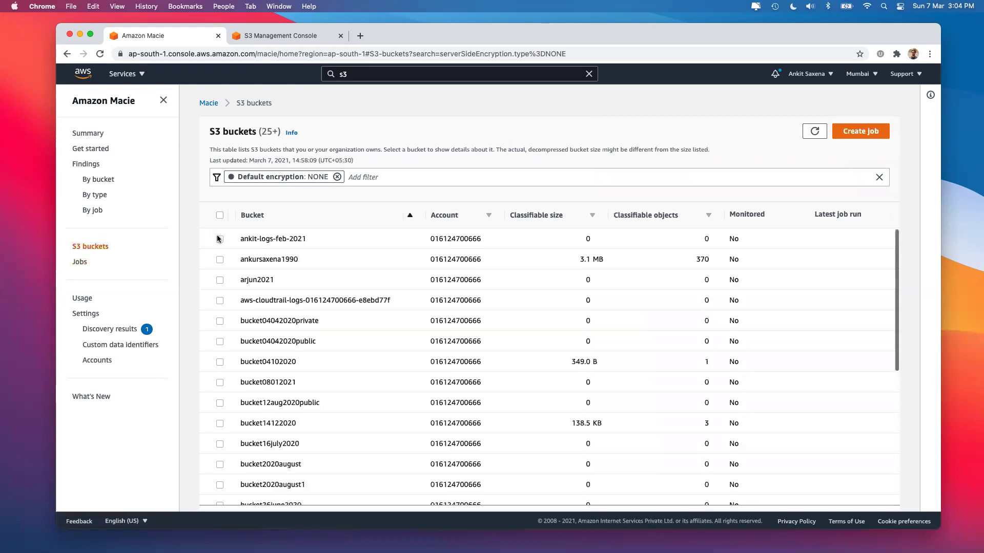
{"action": "left_click", "coordinate": [219, 239]}
{"action": "left_click", "coordinate": [279, 35]}
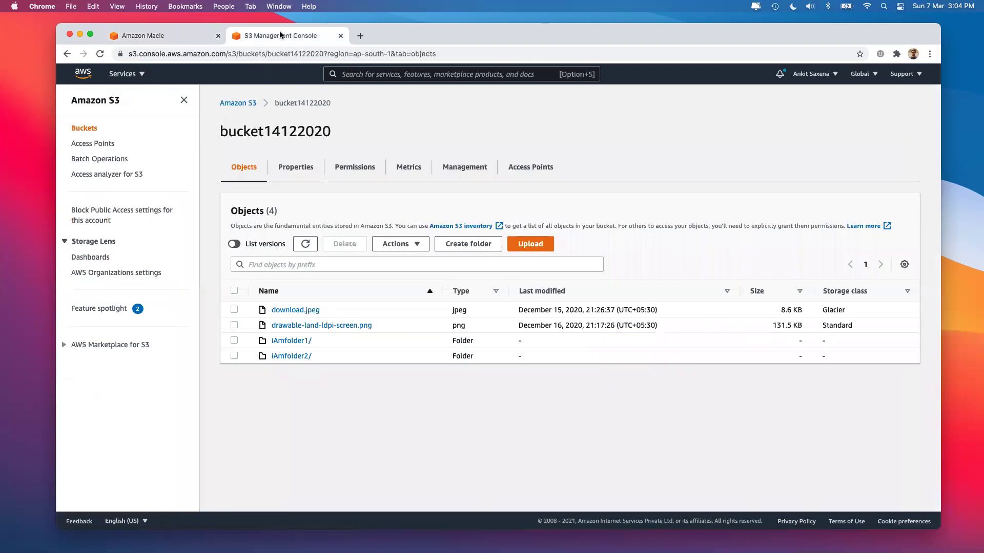
{"action": "left_click", "coordinate": [340, 36]}
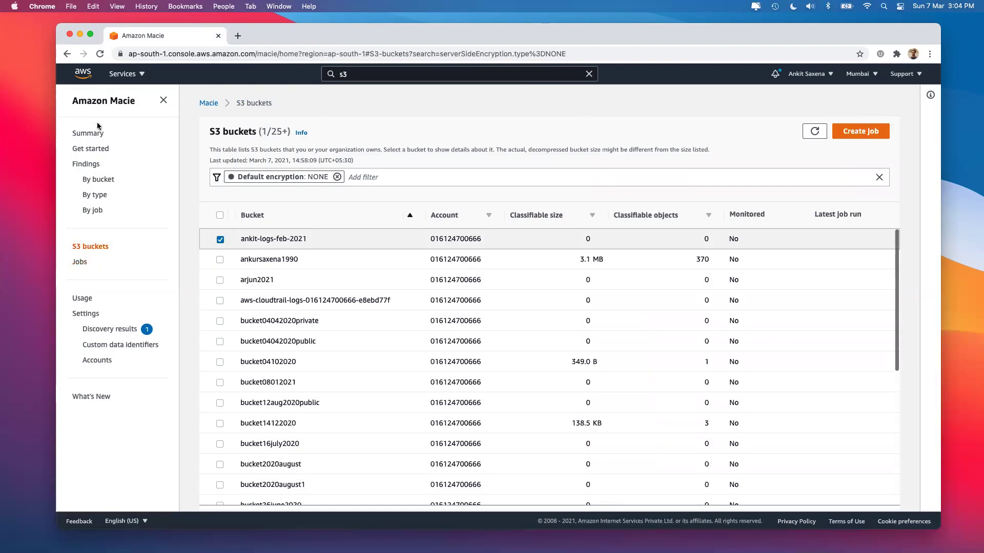
Check the updated summary and the publicAccess job's status, and list the unencrypted buckets again.
{"action": "left_click", "coordinate": [95, 136]}
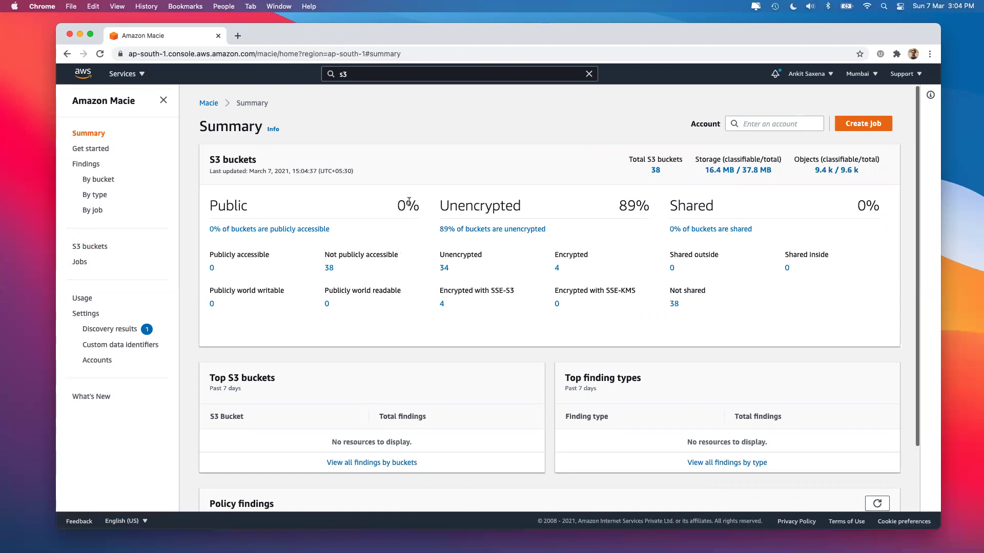
{"action": "left_click", "coordinate": [78, 262]}
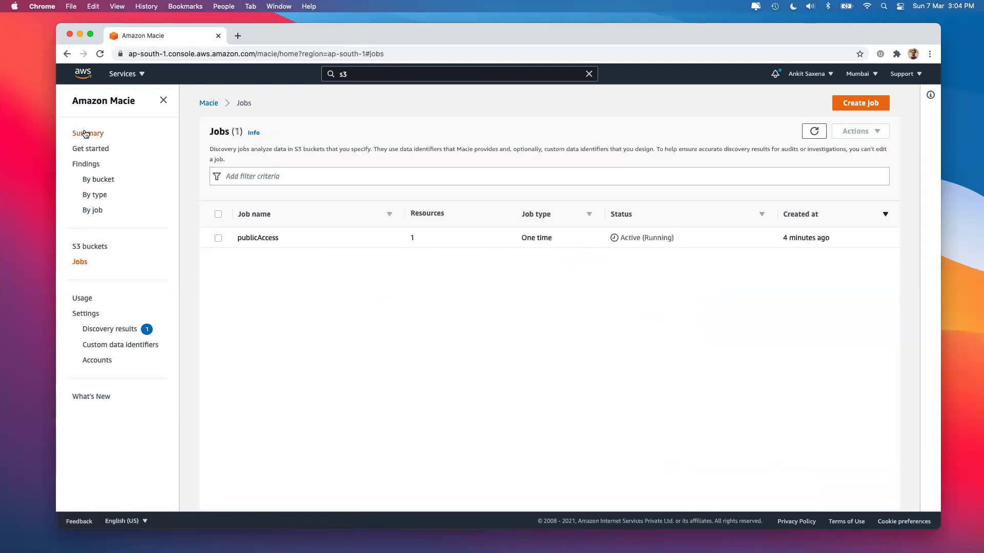
{"action": "left_click", "coordinate": [86, 134]}
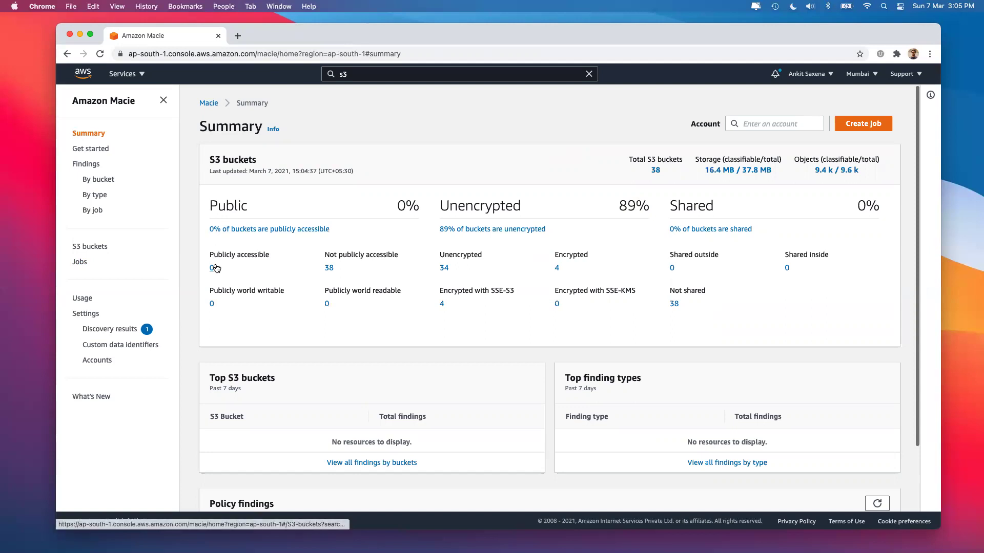
{"action": "left_click", "coordinate": [444, 267]}
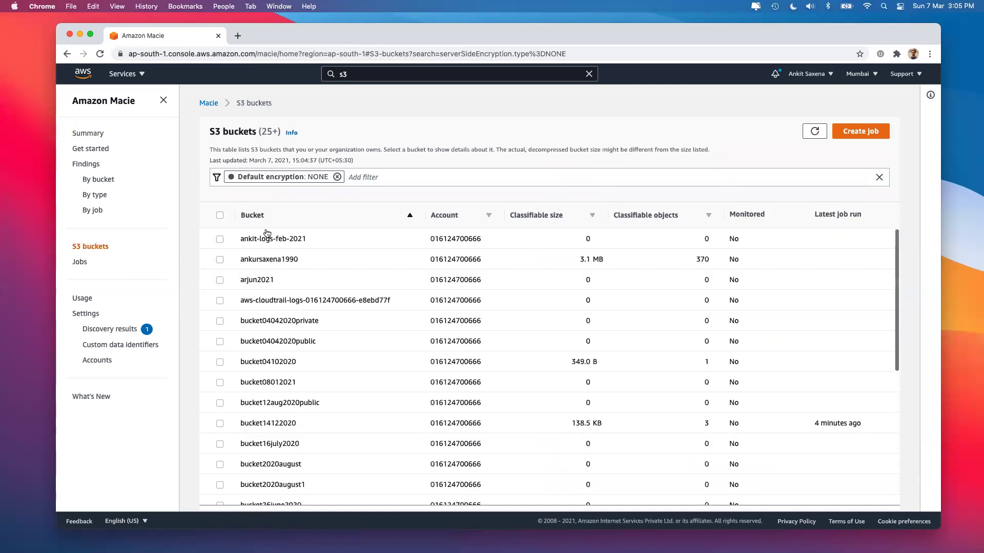